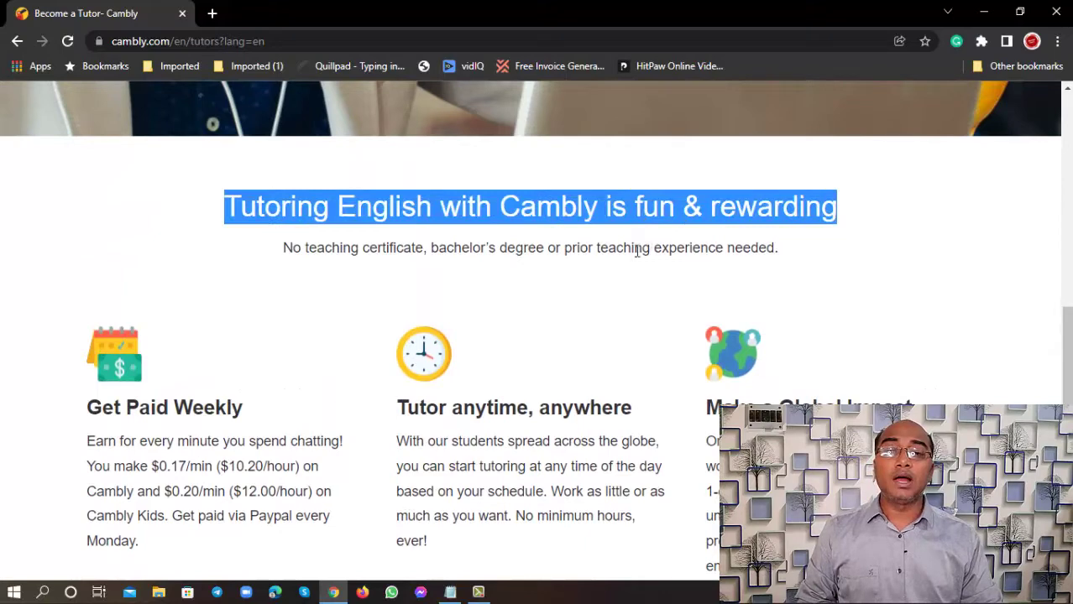
Read the tutor requirements line and the Get Paid Weekly section on the Become a Tutor page.
triple_click(637, 251)
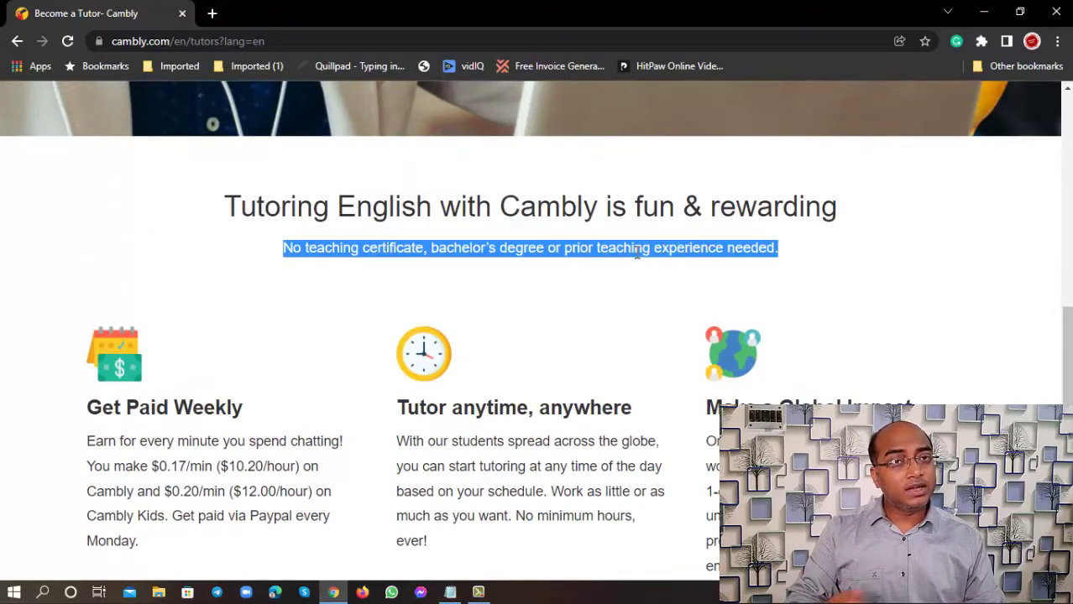
click(639, 300)
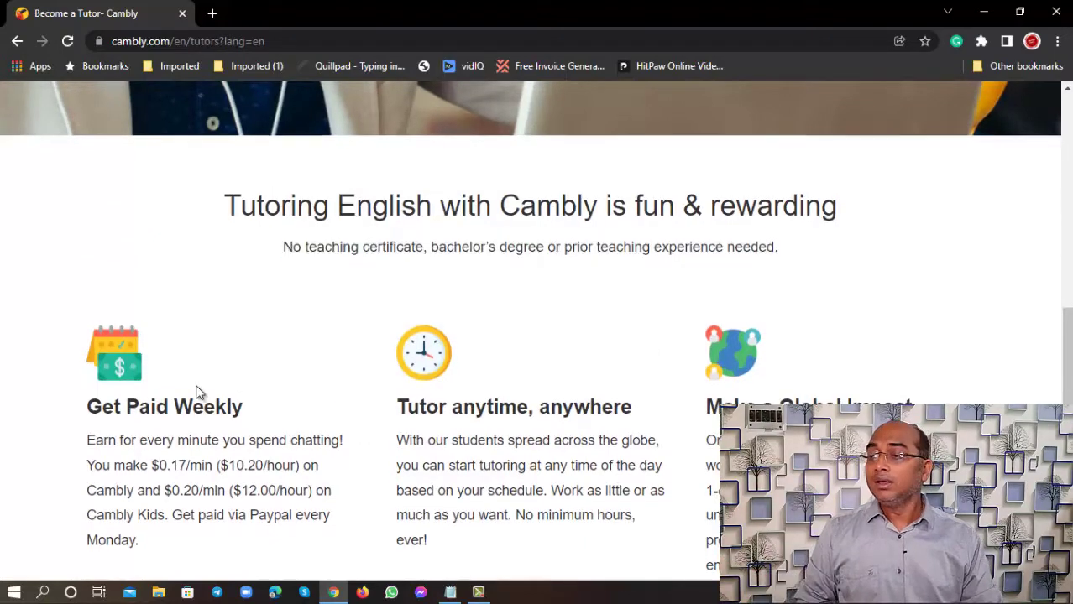
scroll(199, 392, down, 1)
drag(243, 329, 117, 328)
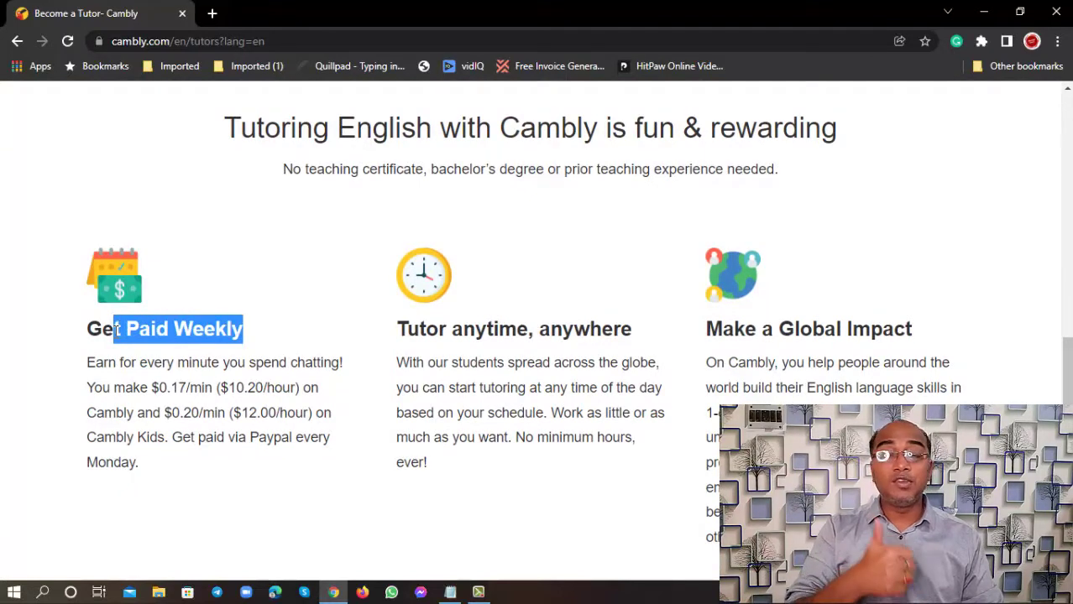
click(183, 399)
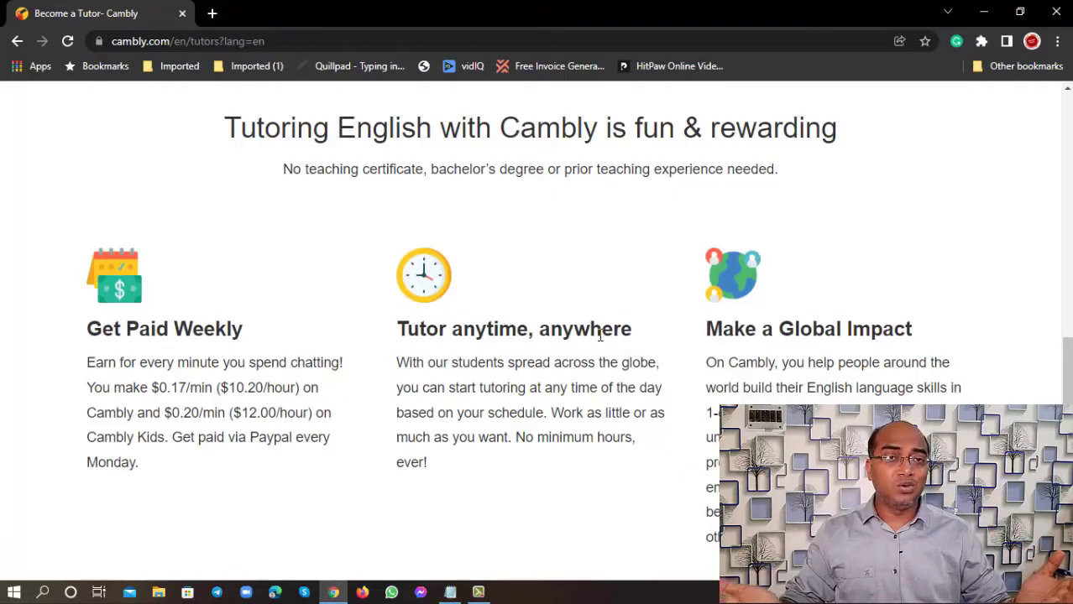
Start the tutor application from the Tutor with Cambly banner and sign up with a Google account.
scroll(625, 367, up, 5)
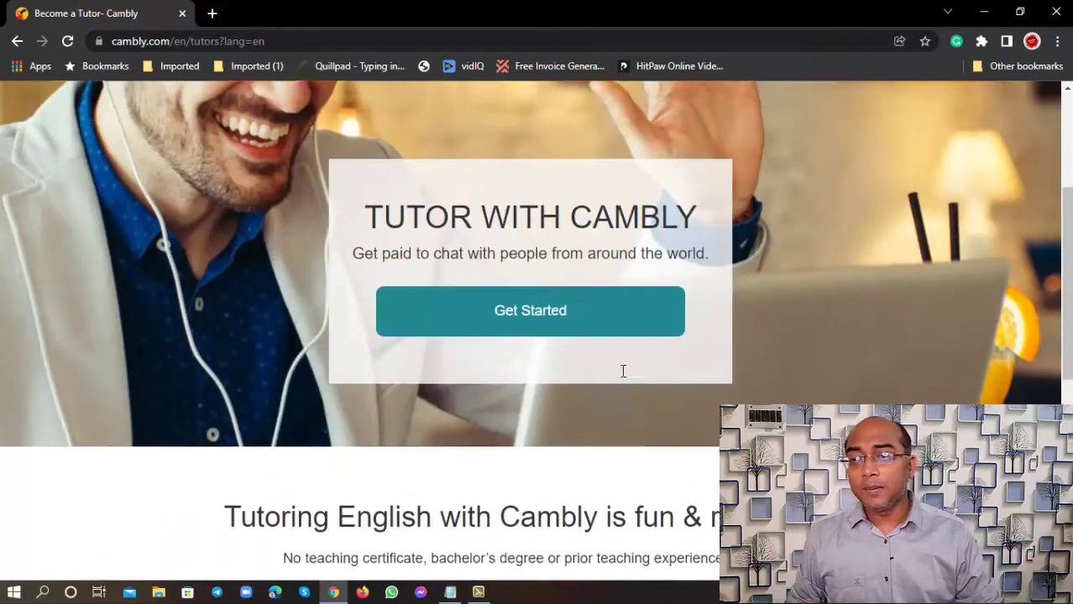
scroll(282, 423, up, 1)
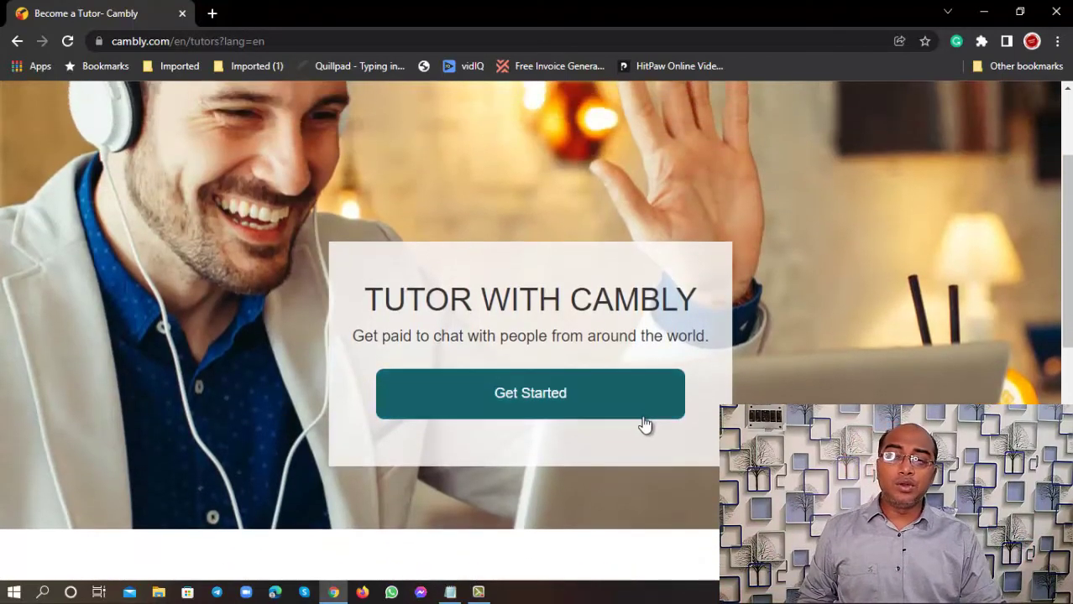
click(598, 407)
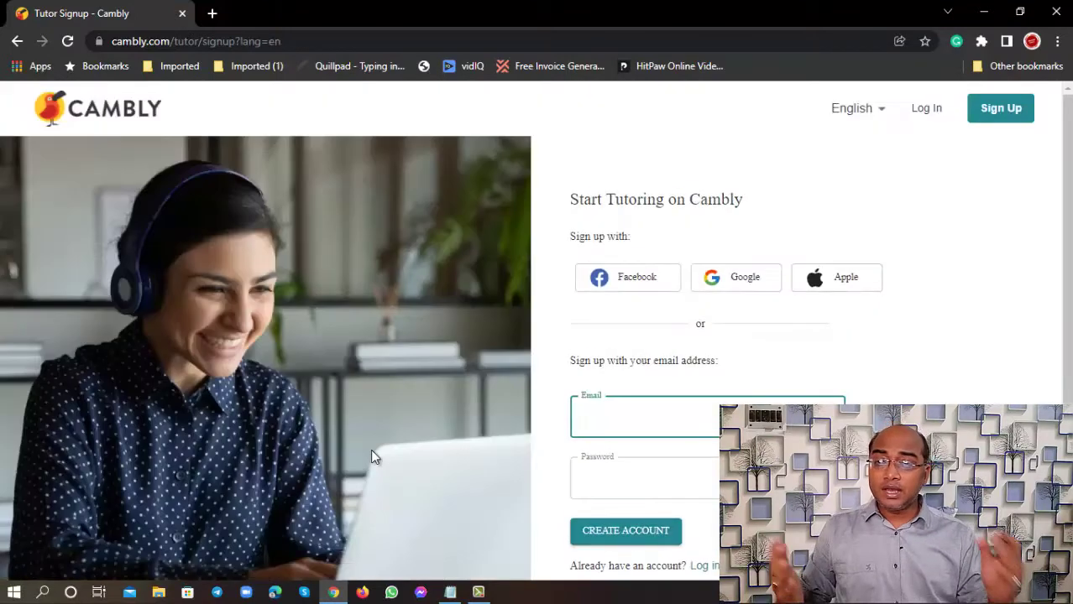
scroll(350, 407, down, 1)
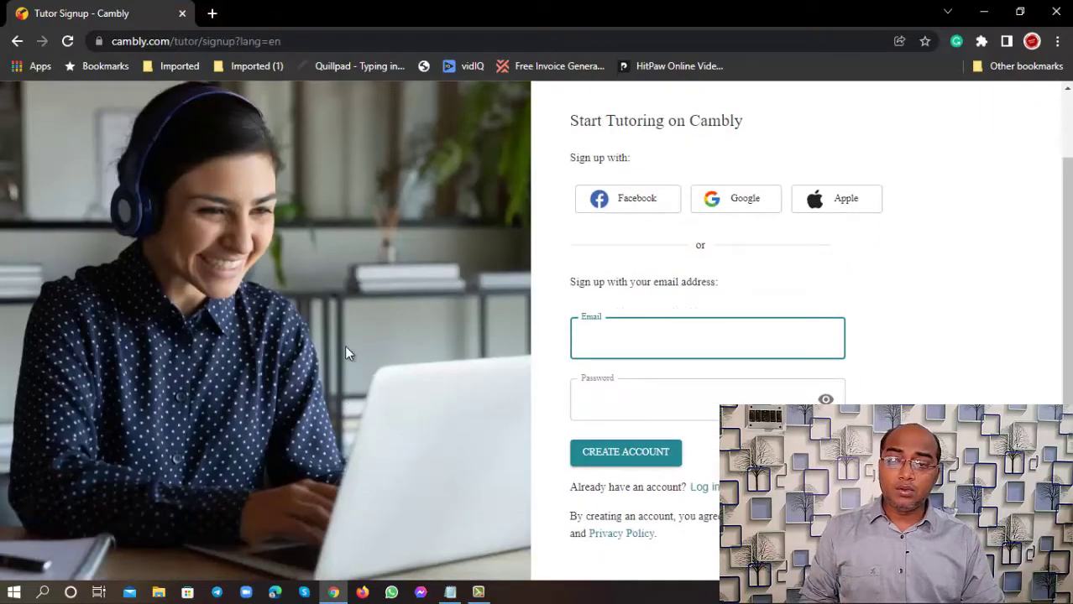
scroll(491, 315, up, 1)
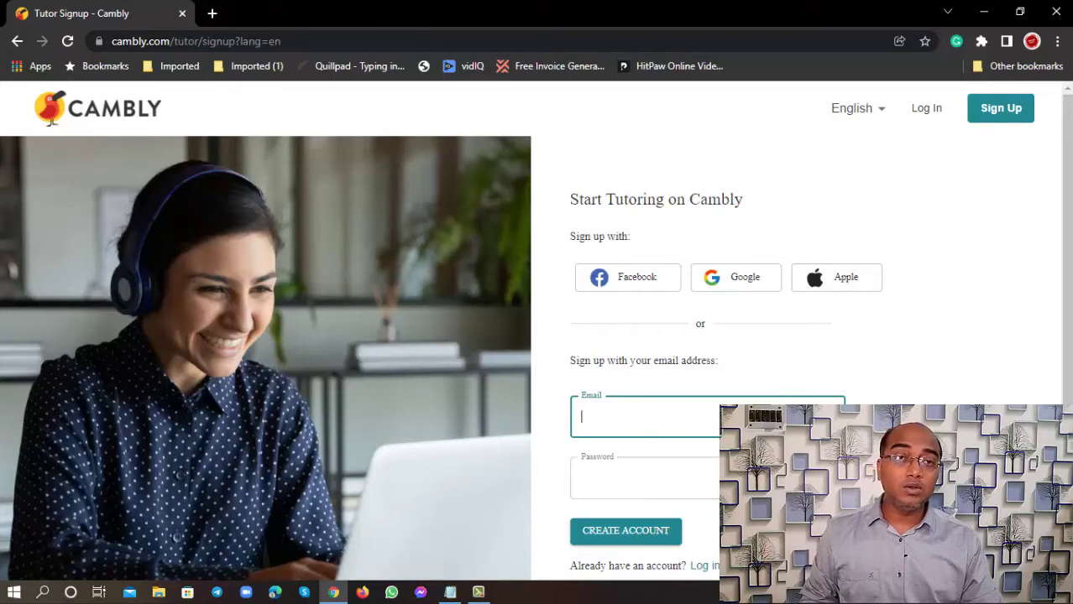
click(751, 285)
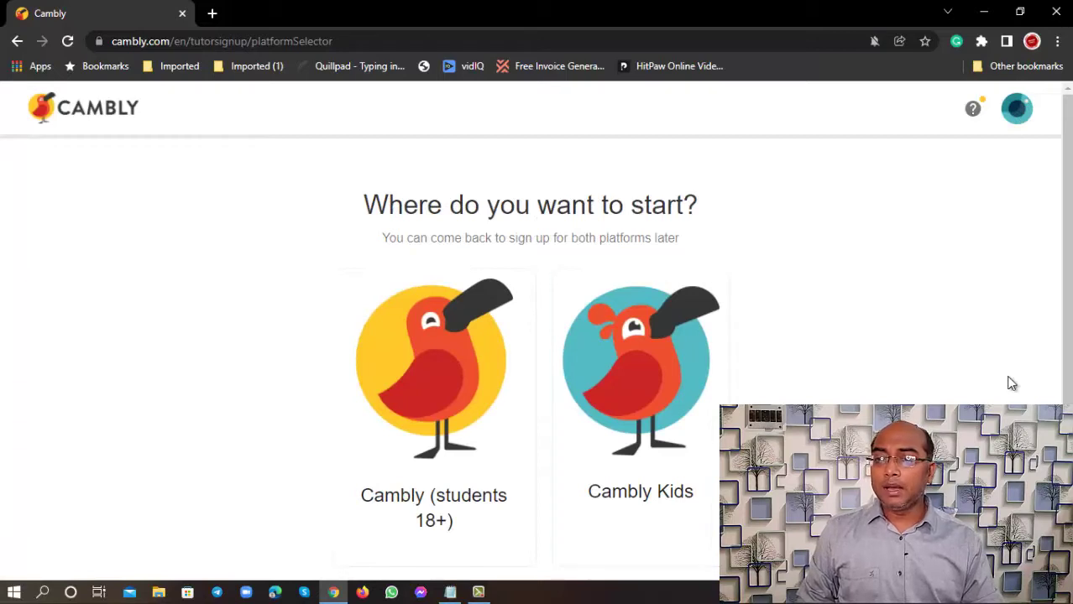
Choose Cambly Kids as the starting platform and continue from the welcome page to the tutor profile.
scroll(1007, 384, down, 1)
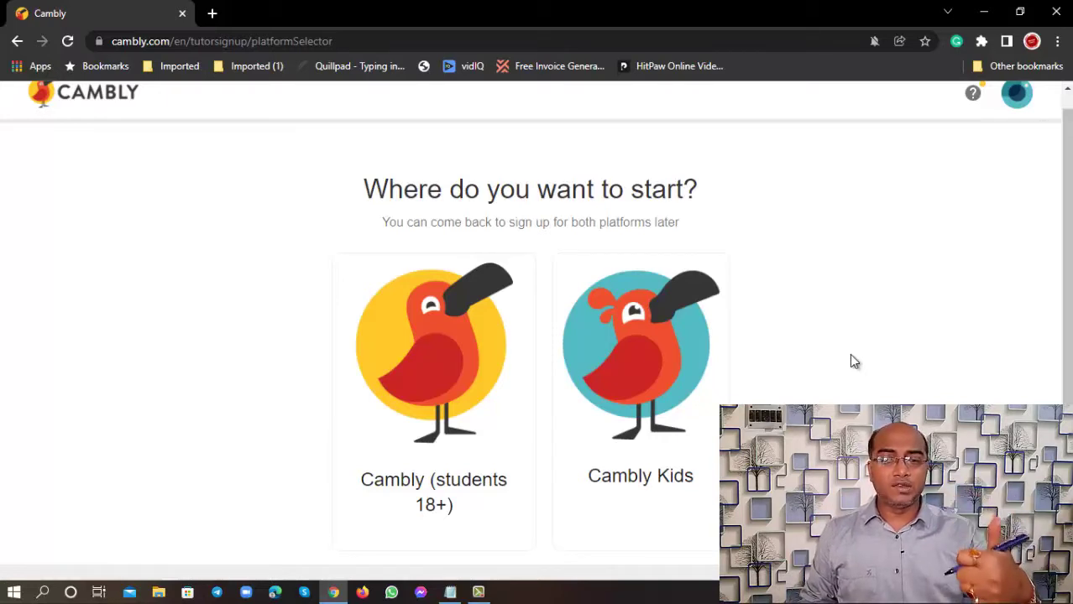
click(652, 361)
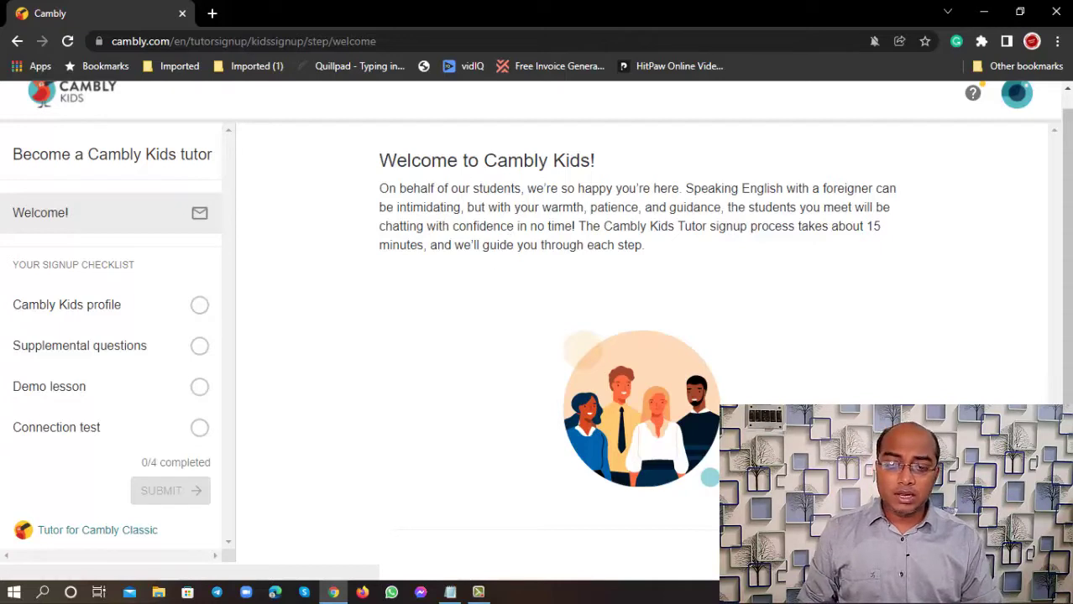
click(806, 554)
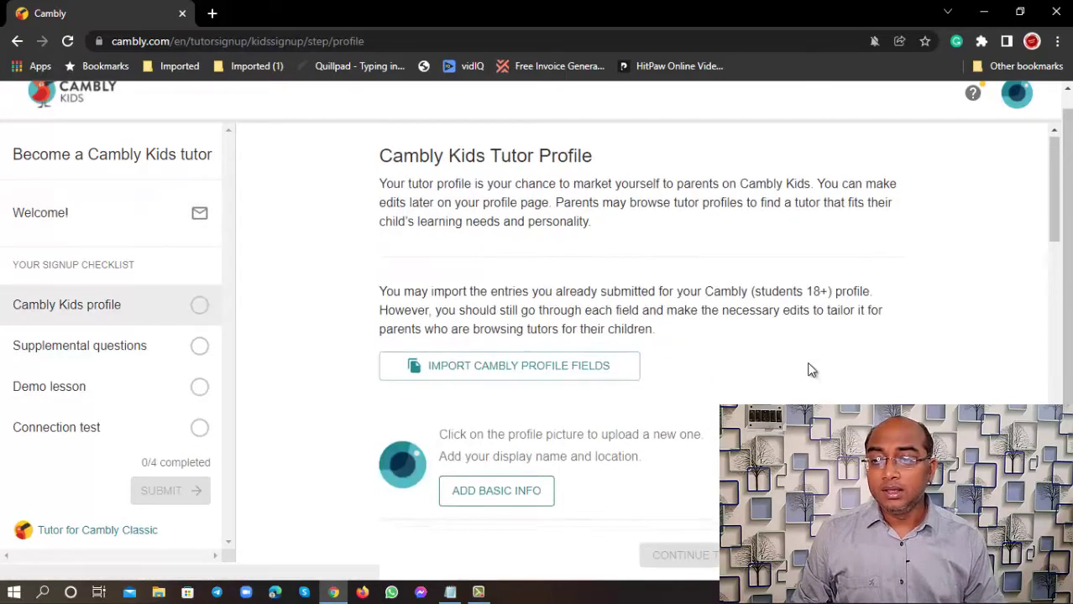
Review the profile's basic info form with its display name, origin and date of birth fields, and close it without saving.
scroll(811, 370, down, 1)
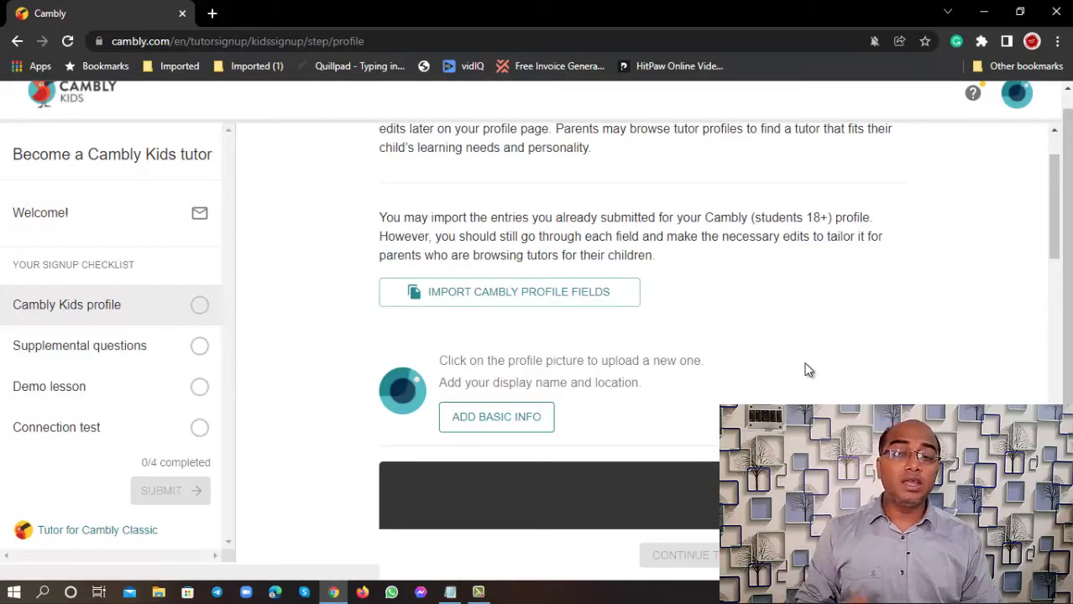
scroll(806, 370, down, 1)
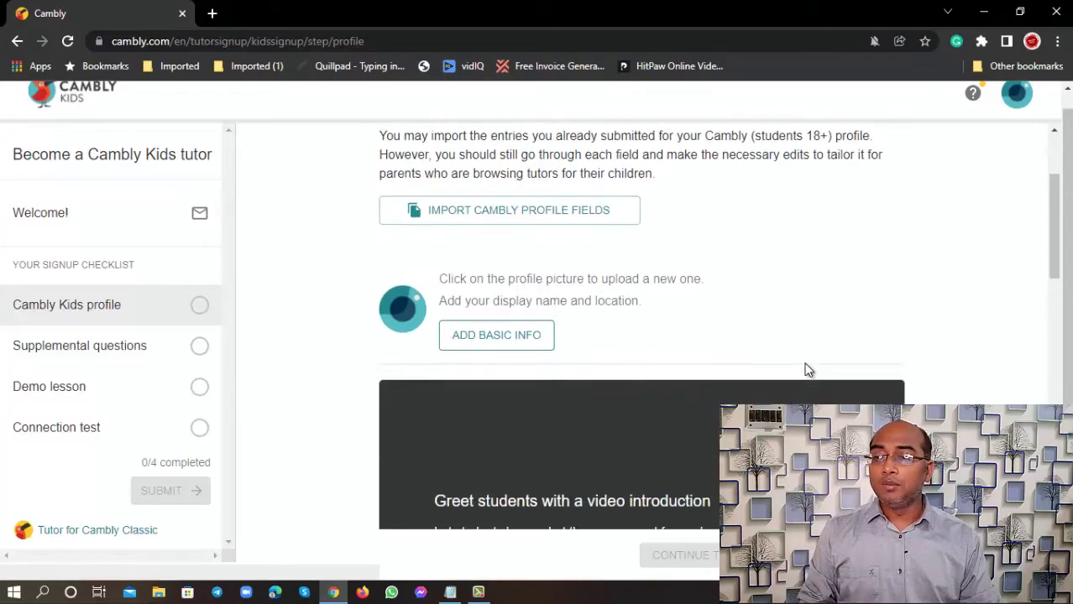
scroll(807, 370, down, 1)
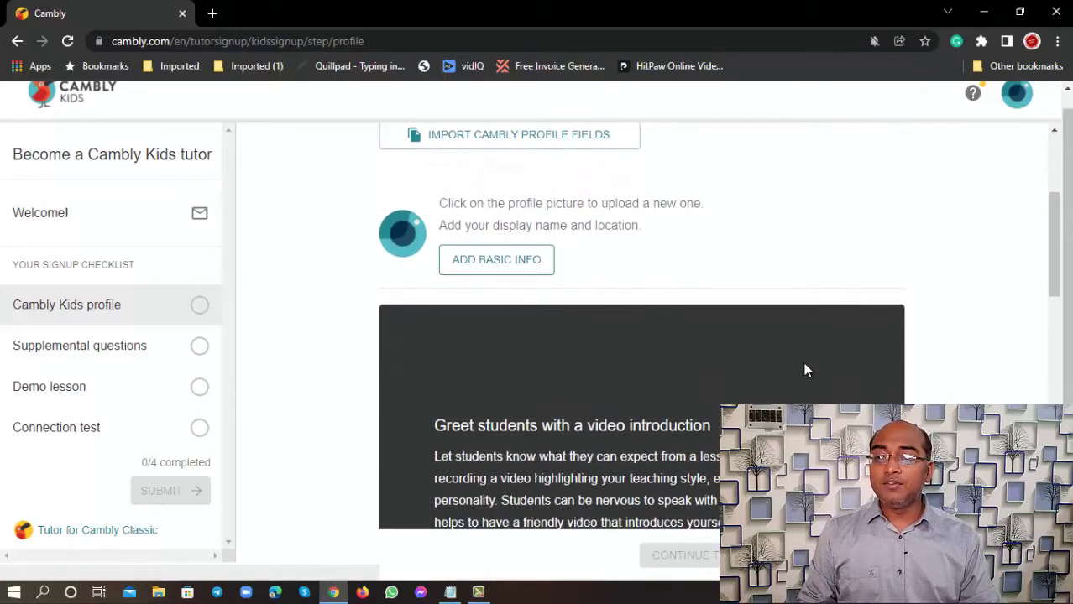
click(519, 262)
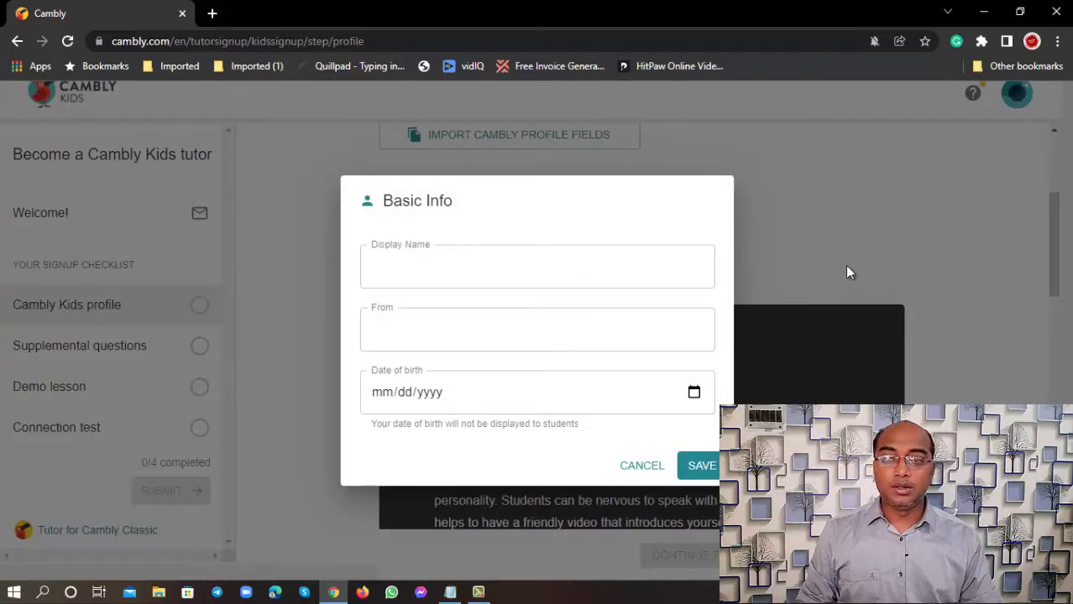
click(632, 468)
Look at the upload option for the video introduction and dismiss the file chooser without picking a file.
scroll(848, 384, down, 3)
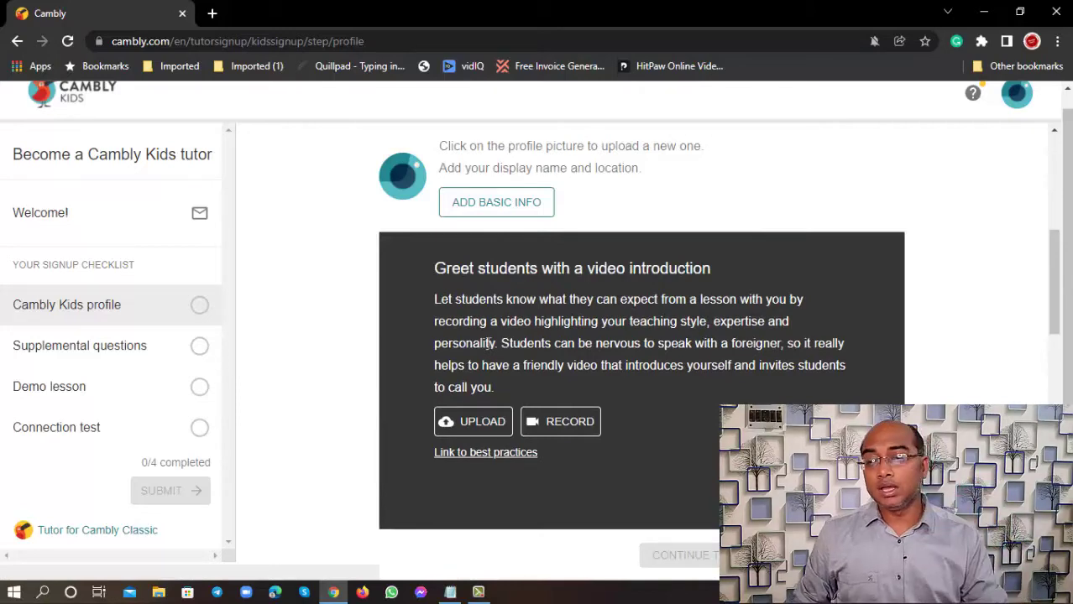
click(485, 417)
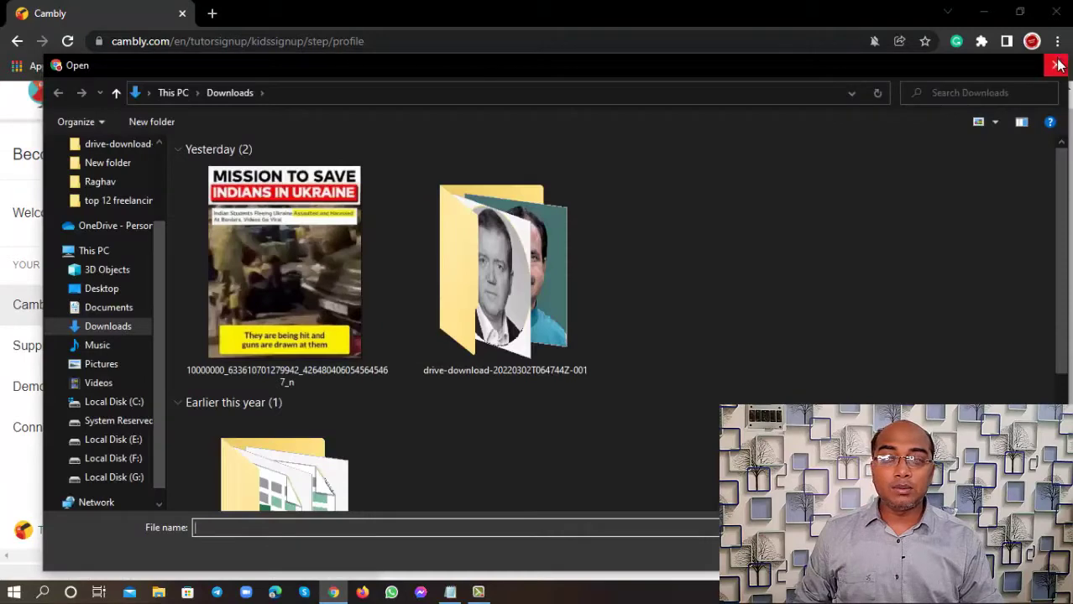
click(1056, 64)
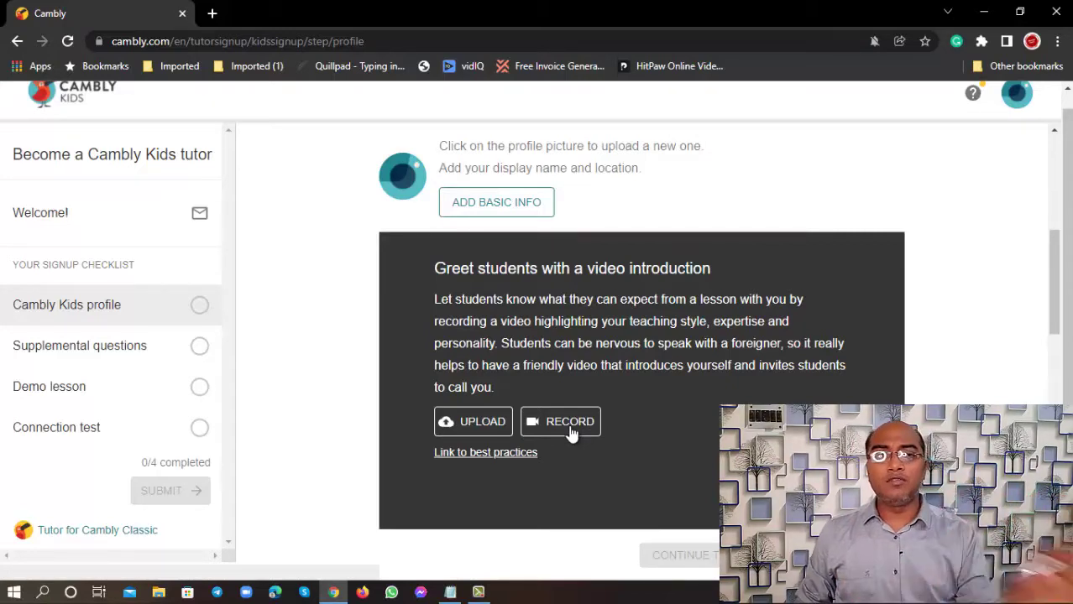
View the form for the written introduction to students and close it without entering text.
scroll(616, 407, down, 1)
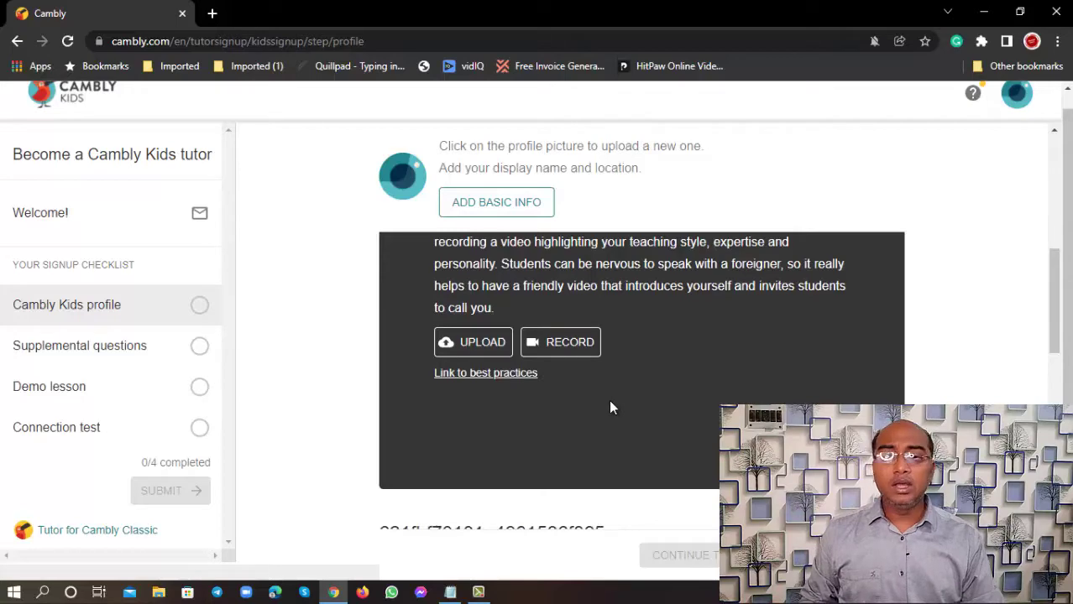
scroll(611, 407, down, 2)
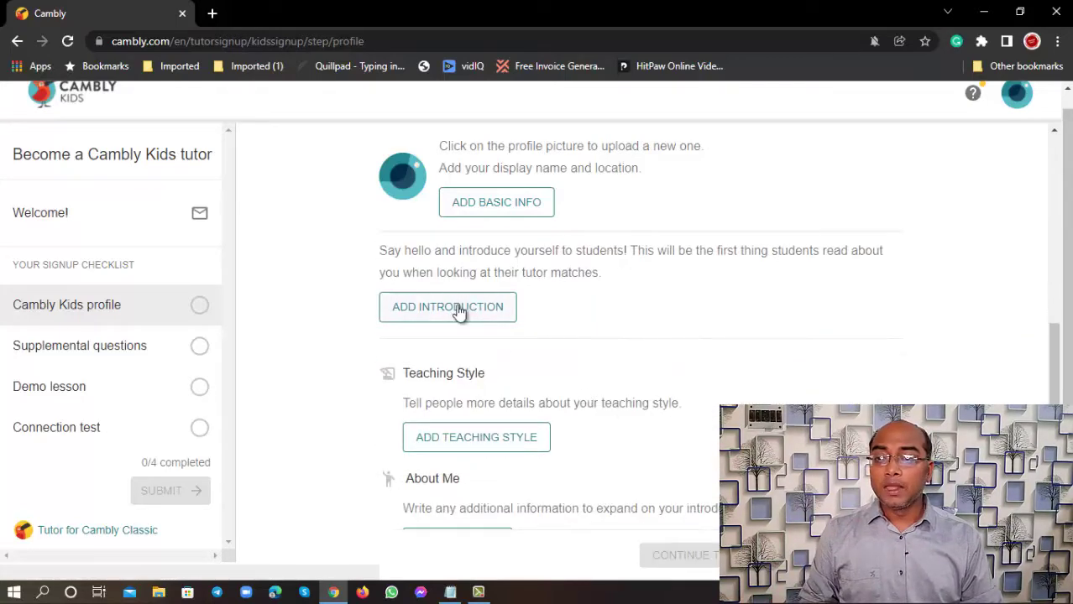
click(459, 310)
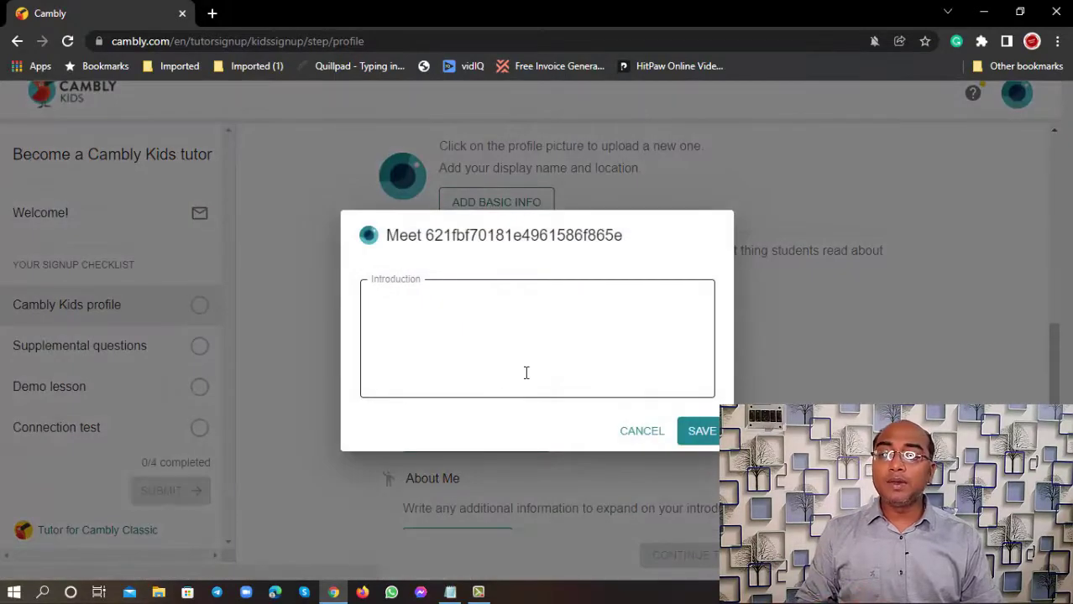
click(643, 432)
View the Teaching Style form in the tutor profile and close it without entering text.
scroll(764, 394, down, 1)
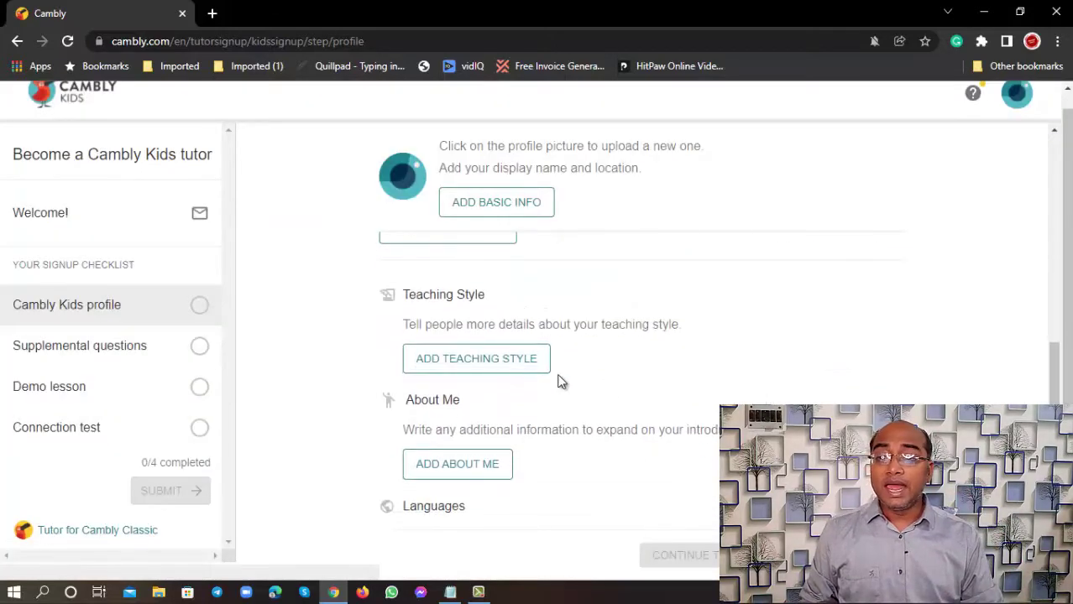
click(510, 361)
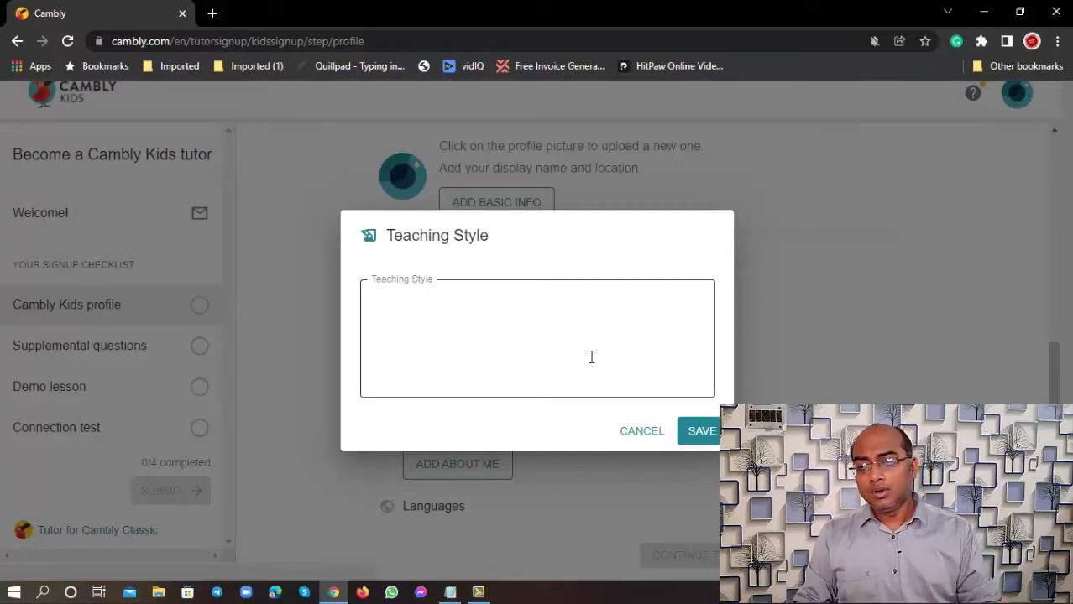
click(640, 430)
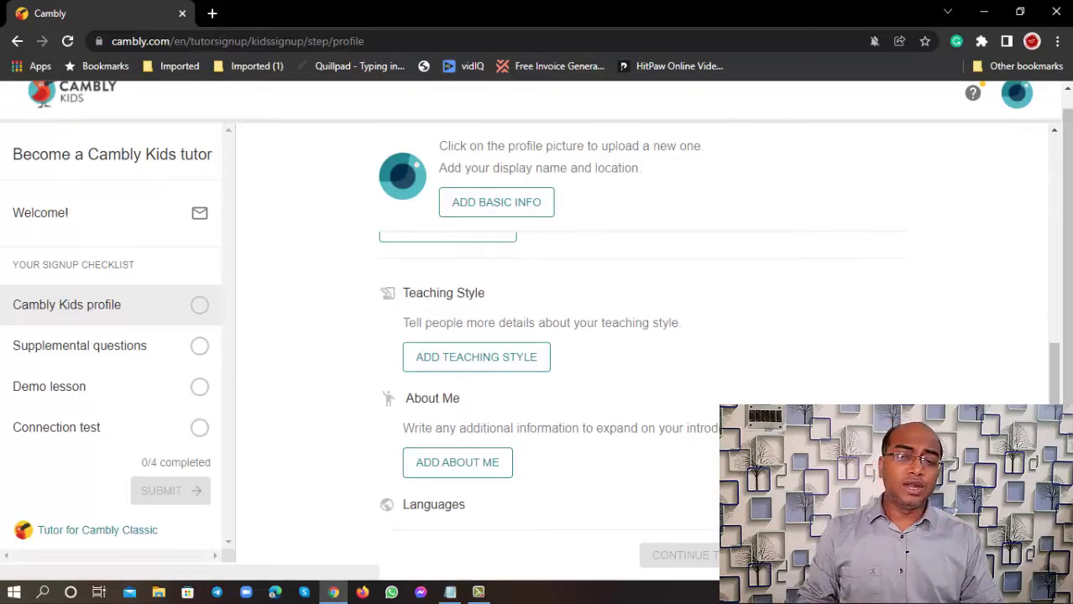
Examine the English dialect options in the profile's Languages form and close it without choosing one.
scroll(554, 335, down, 1)
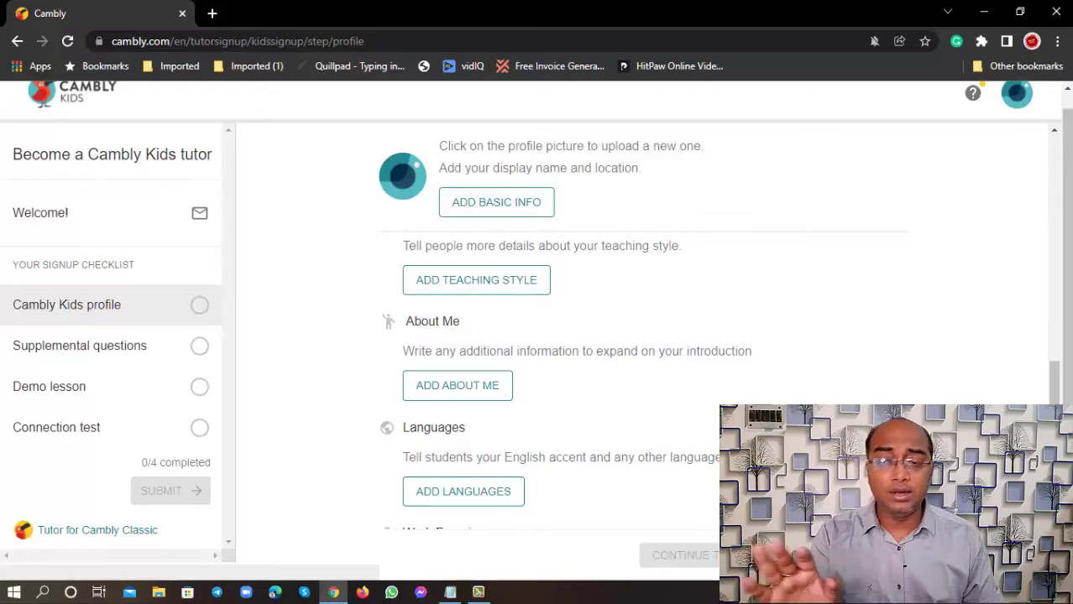
scroll(541, 459, down, 1)
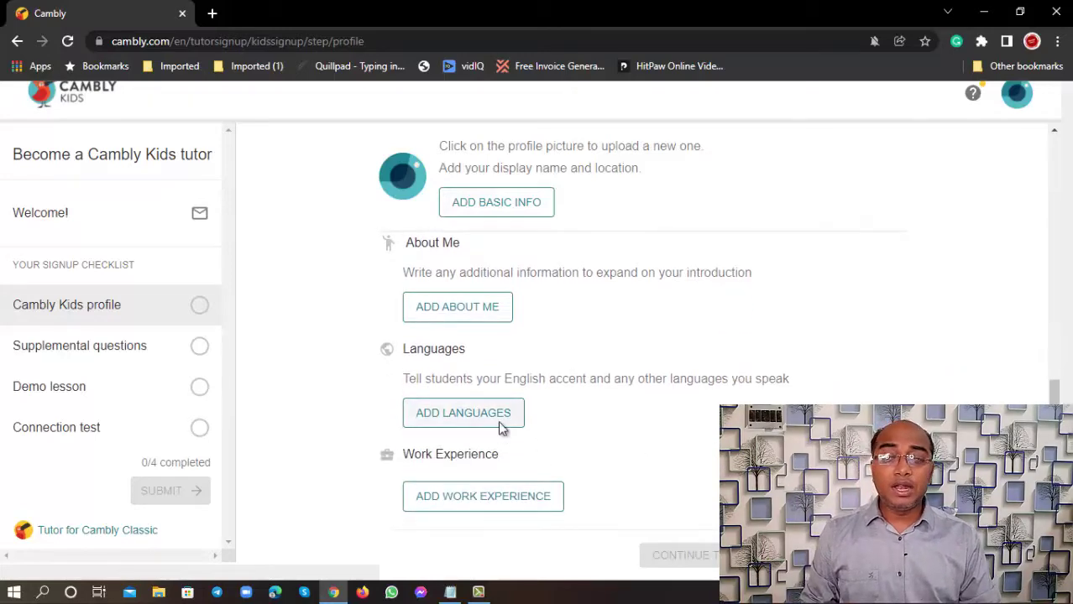
click(502, 426)
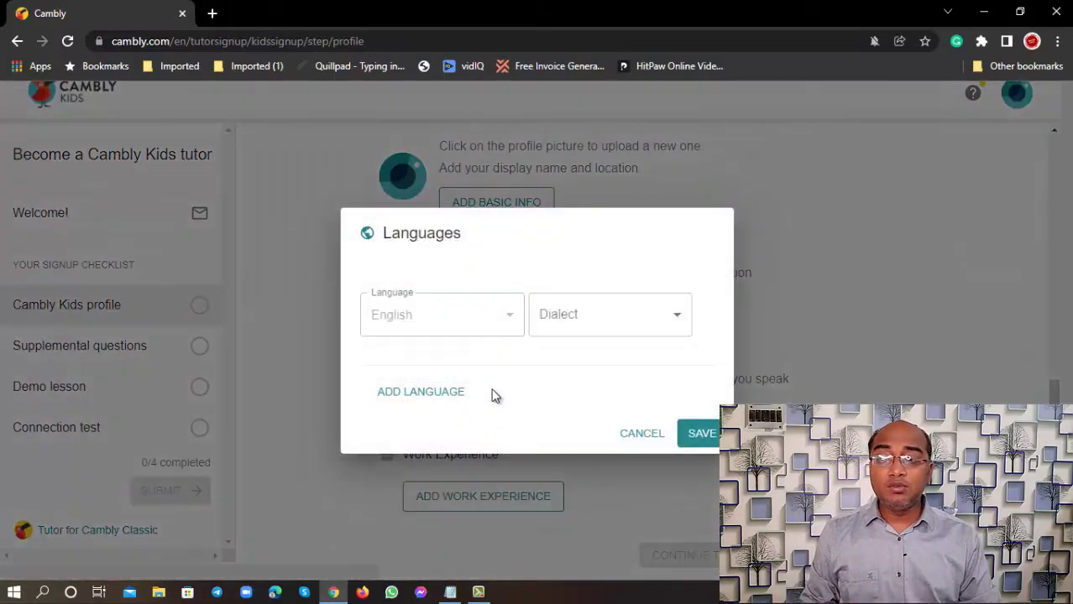
click(637, 319)
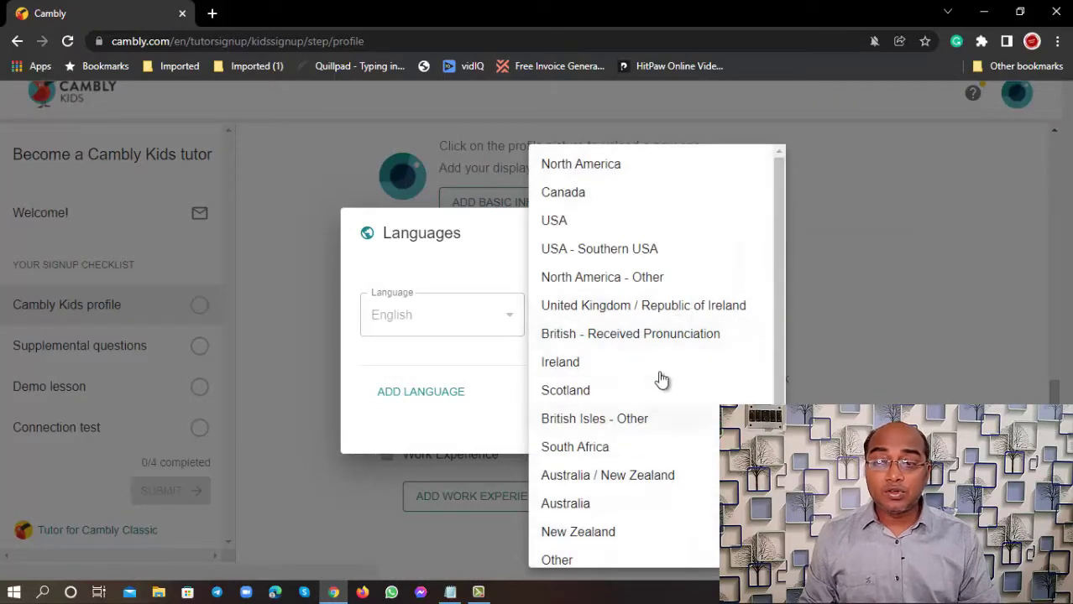
scroll(653, 277, down, 1)
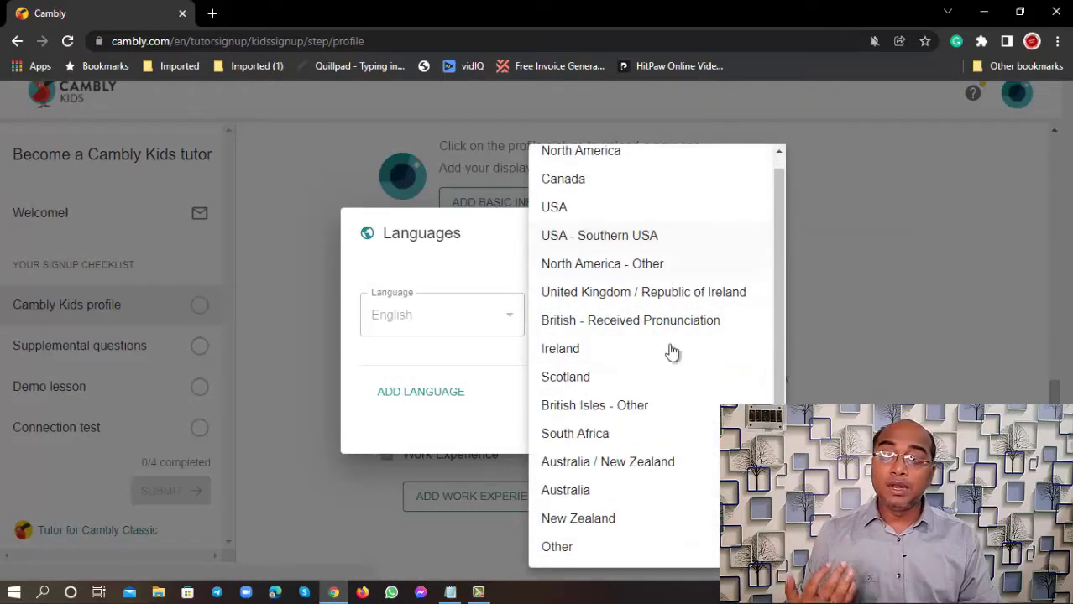
scroll(649, 433, up, 1)
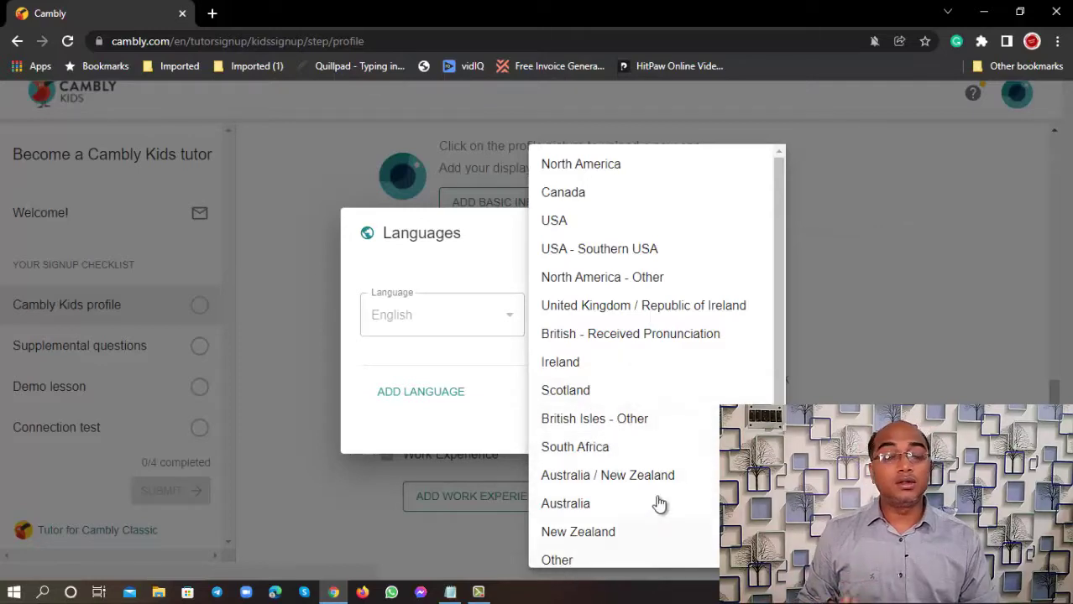
click(509, 401)
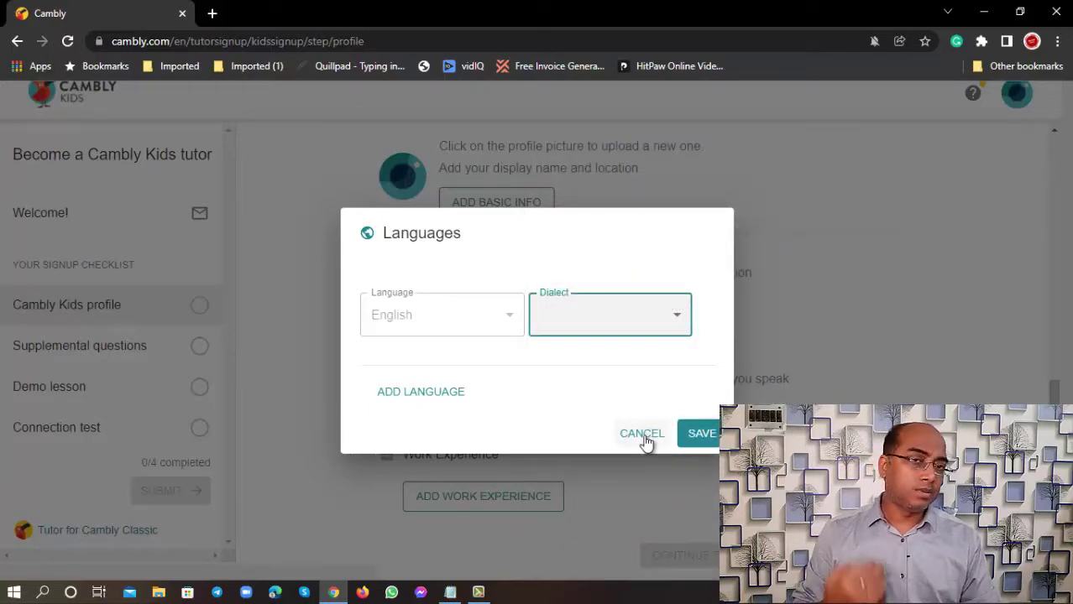
click(643, 434)
Open the profile's Work Experience form and examine its Title field and the available Tags options without choosing one.
scroll(537, 377, down, 2)
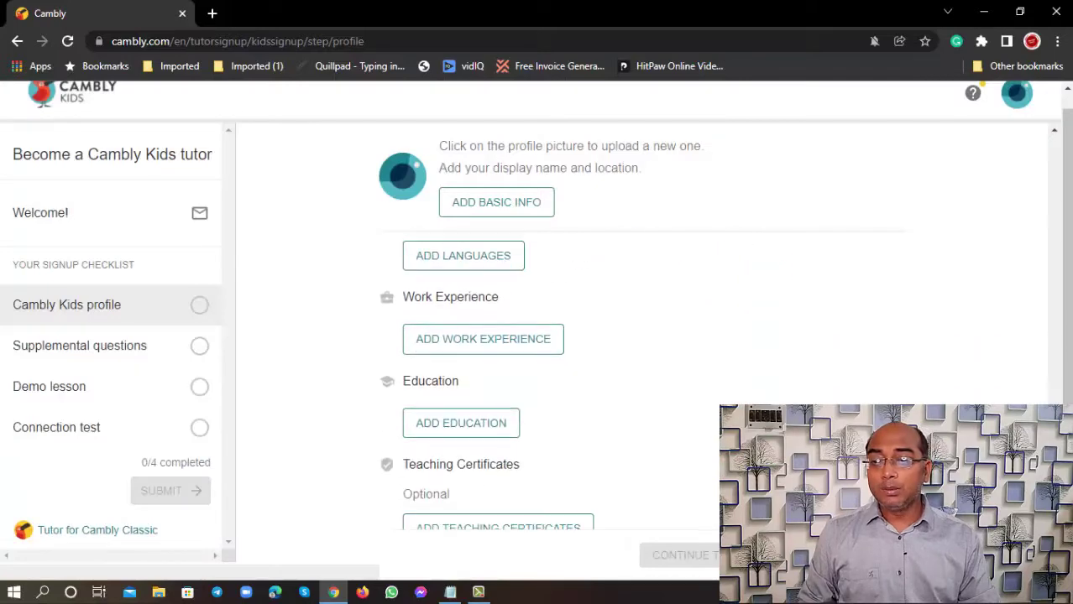
click(542, 350)
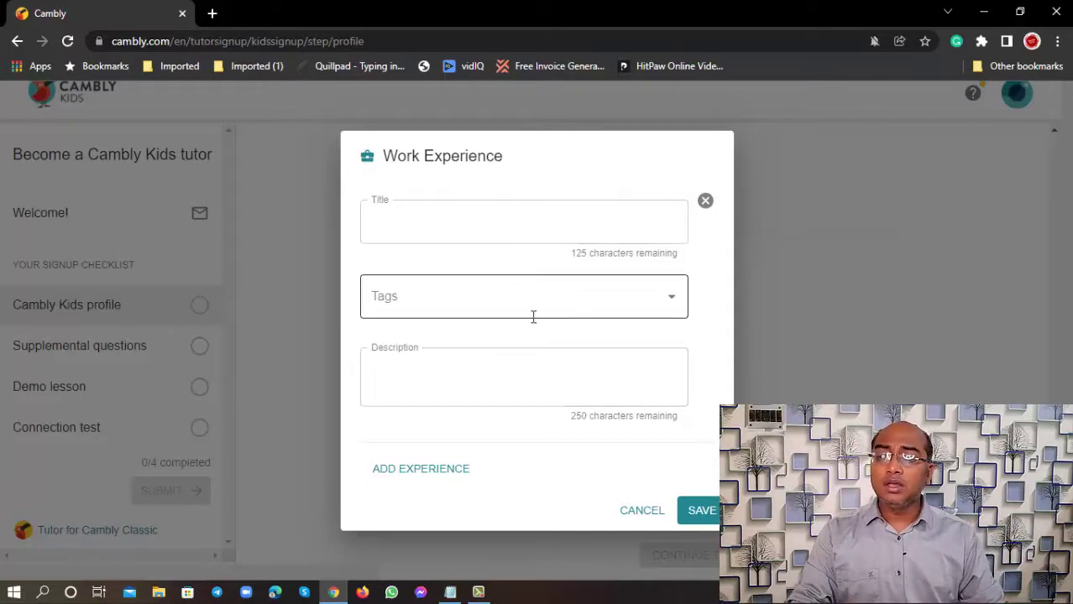
click(671, 307)
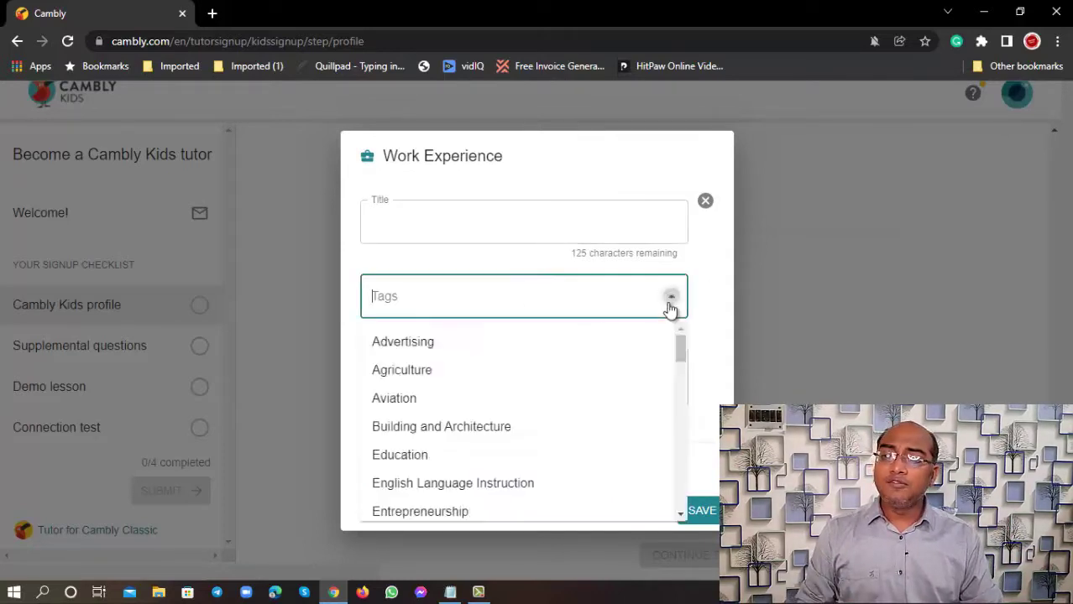
click(711, 329)
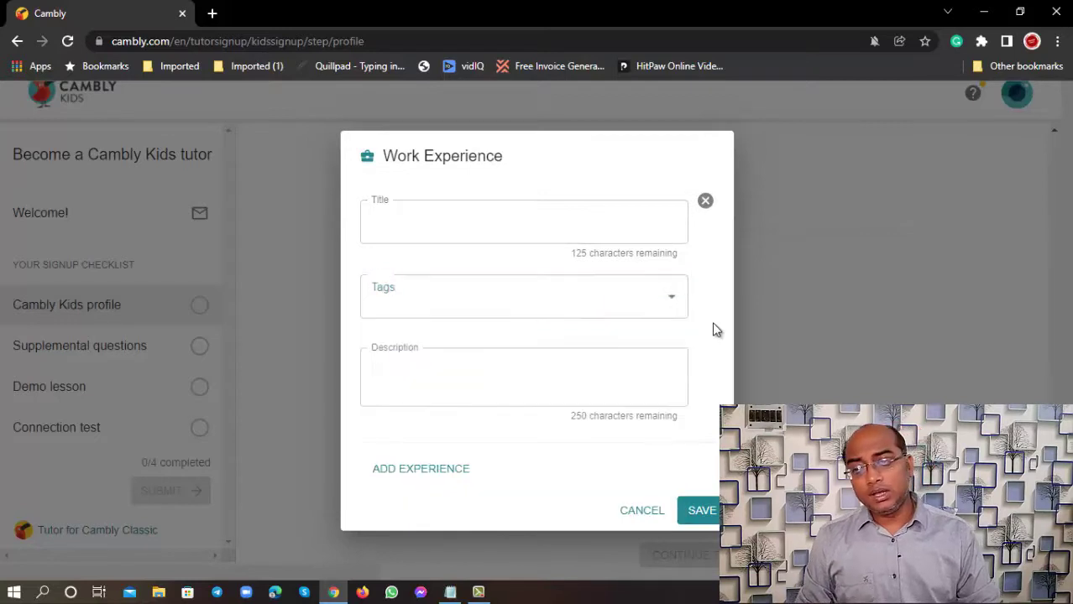
click(455, 213)
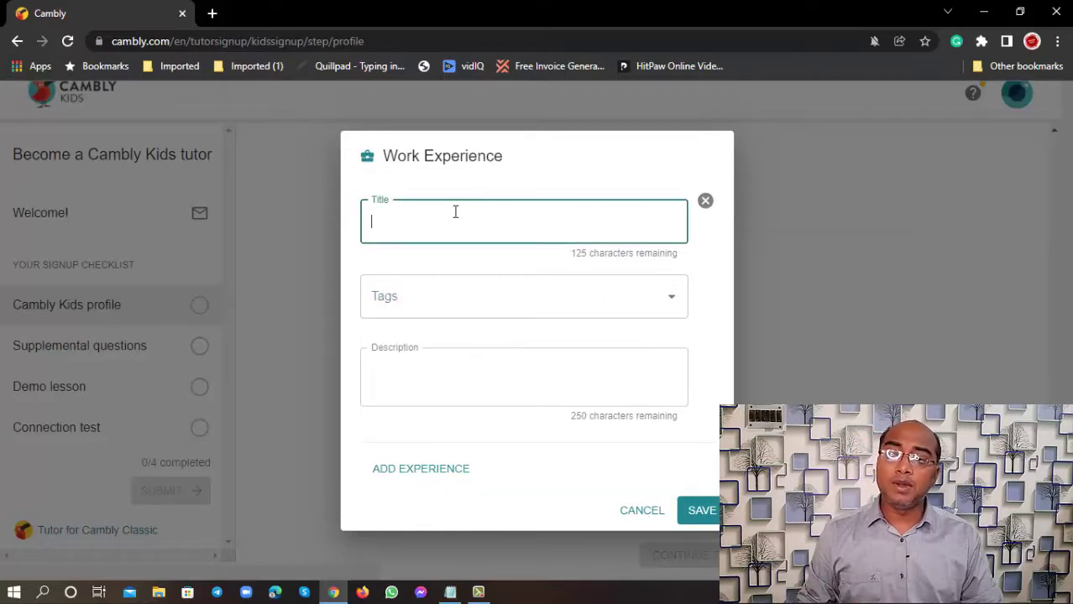
click(597, 301)
scroll(517, 434, down, 3)
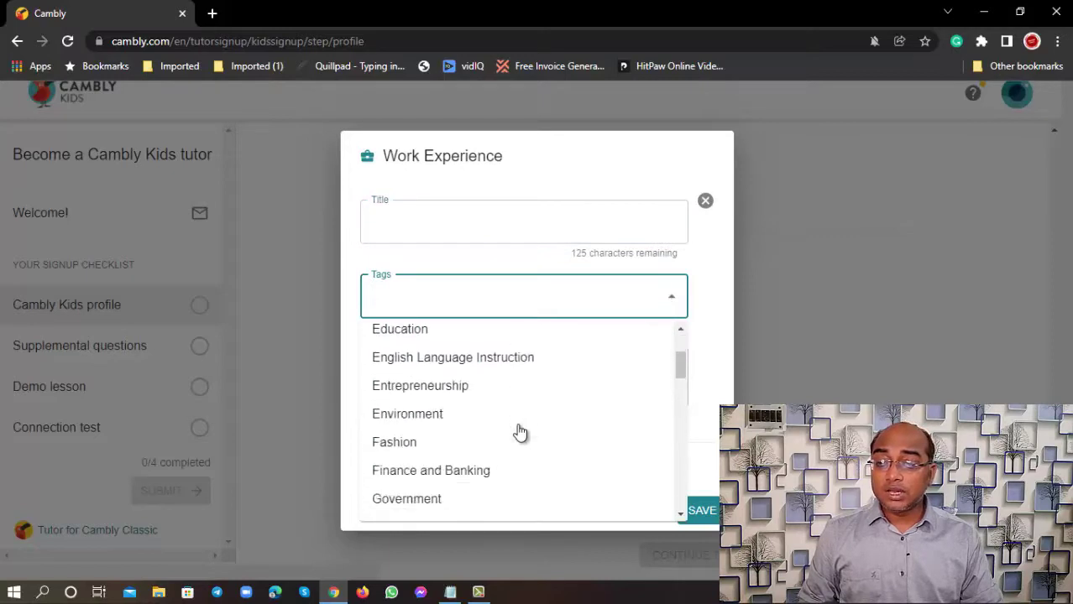
scroll(517, 434, up, 3)
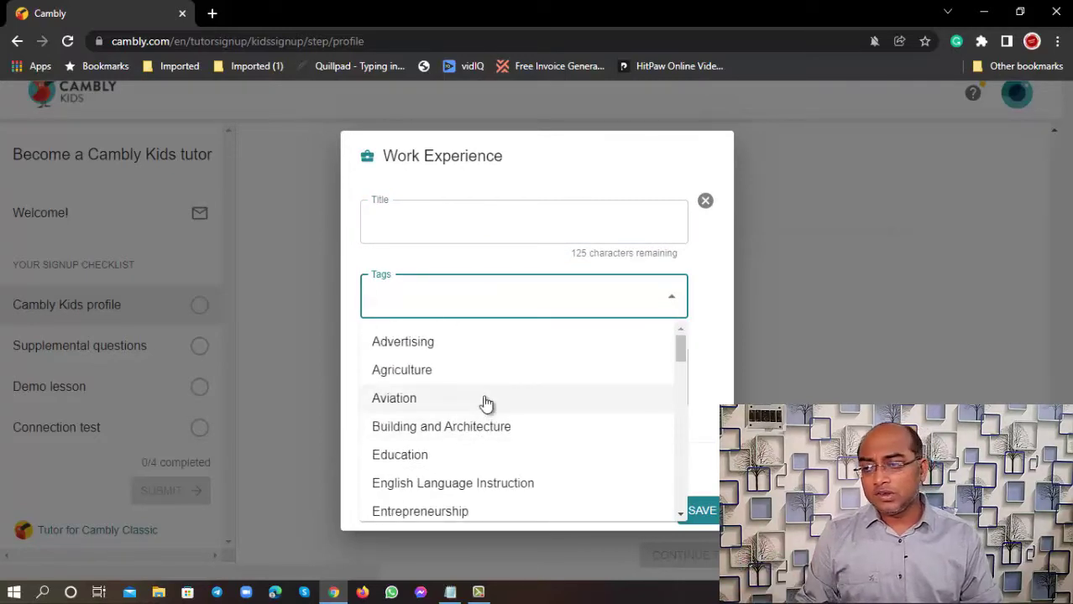
scroll(491, 391, down, 1)
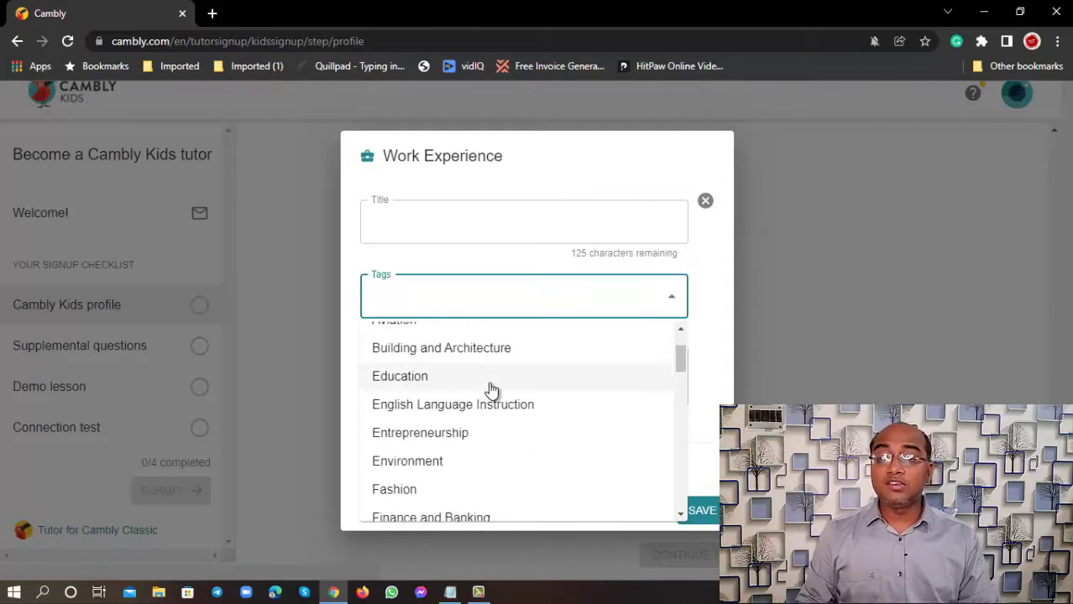
scroll(491, 391, down, 1)
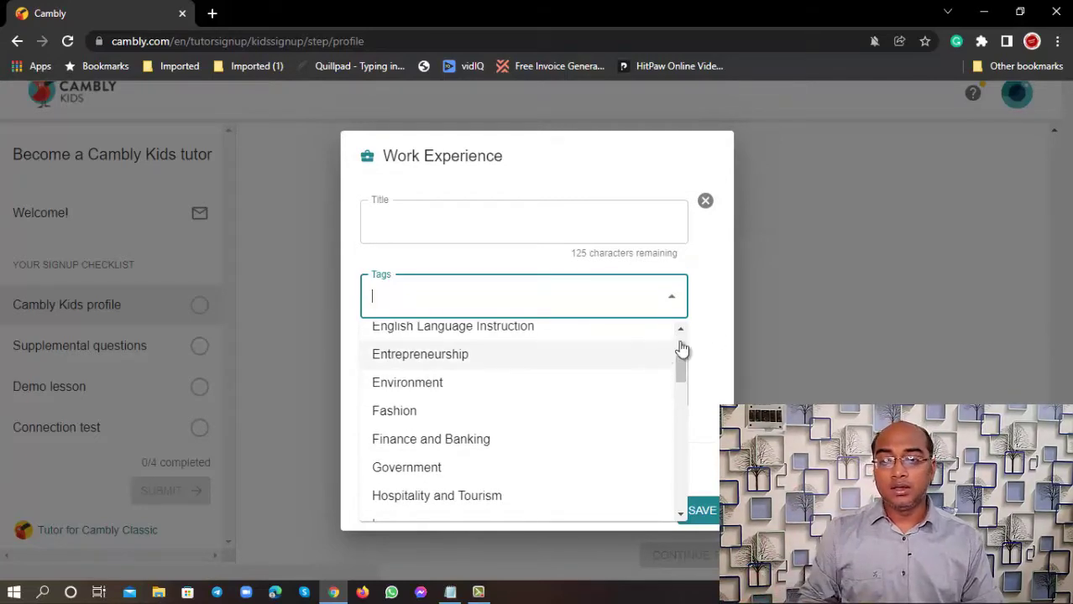
click(711, 343)
View the Description field, close the Work Experience form without saving, and look at the Education and Teaching Certificates sections.
click(451, 379)
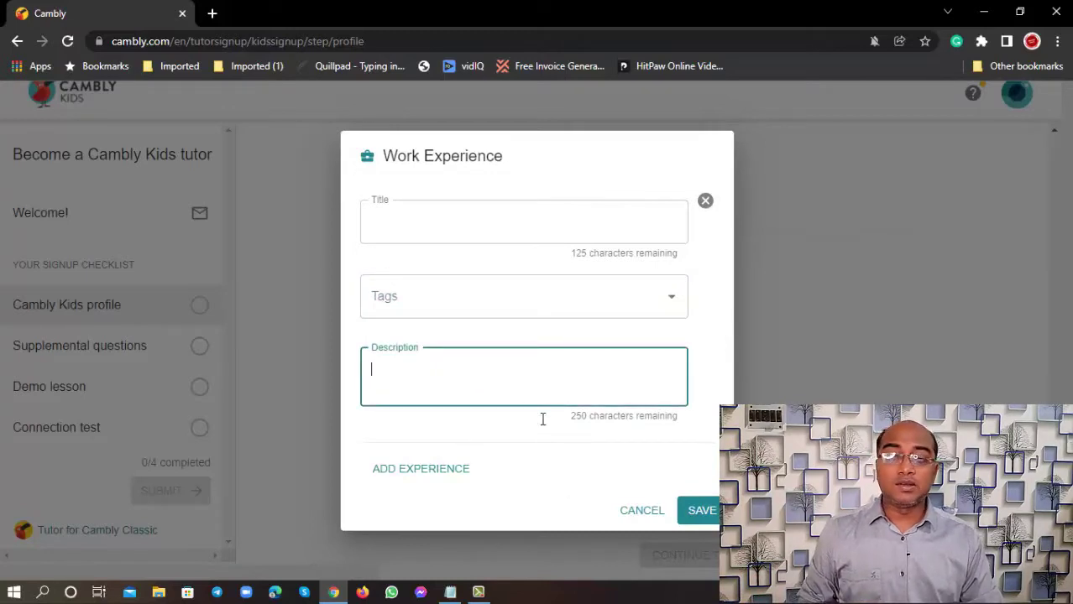
click(545, 450)
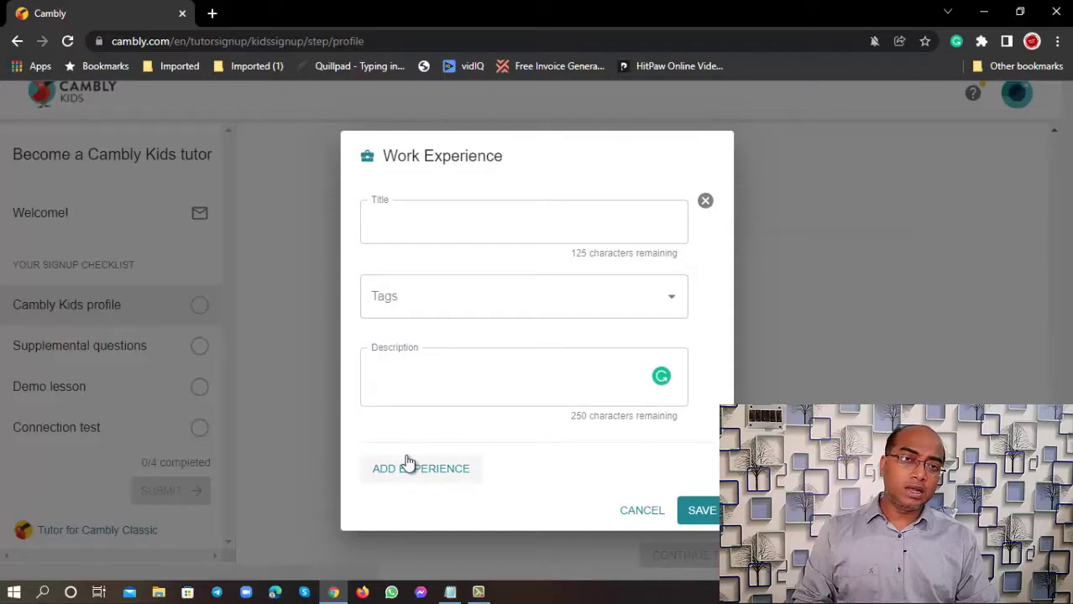
click(641, 514)
scroll(756, 401, down, 2)
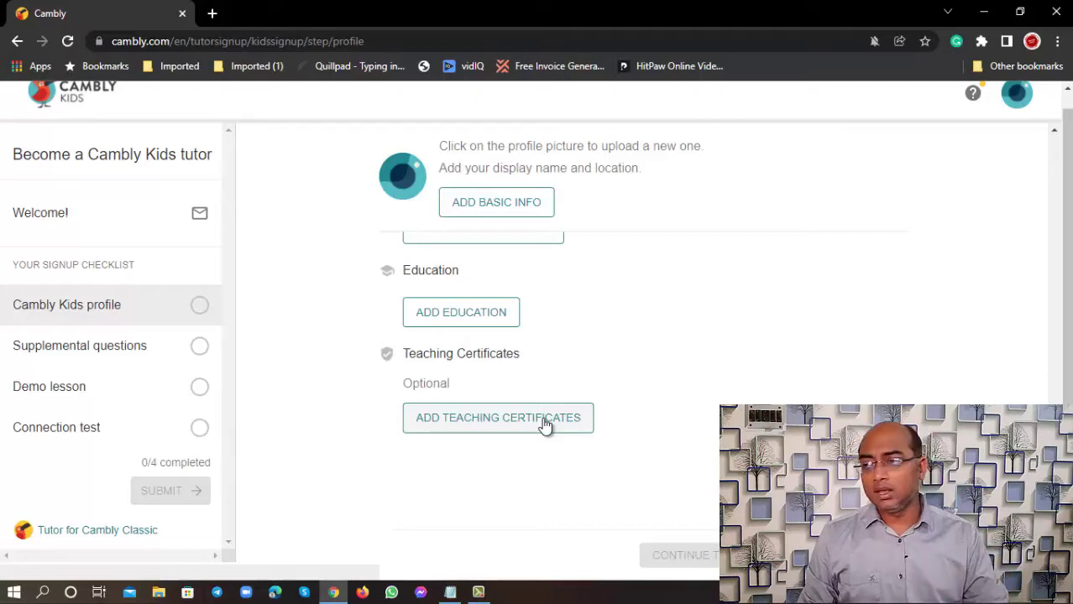
Open the Supplemental questions and view the answers offered for "Where did you hear about Cambly?" without choosing one.
click(133, 346)
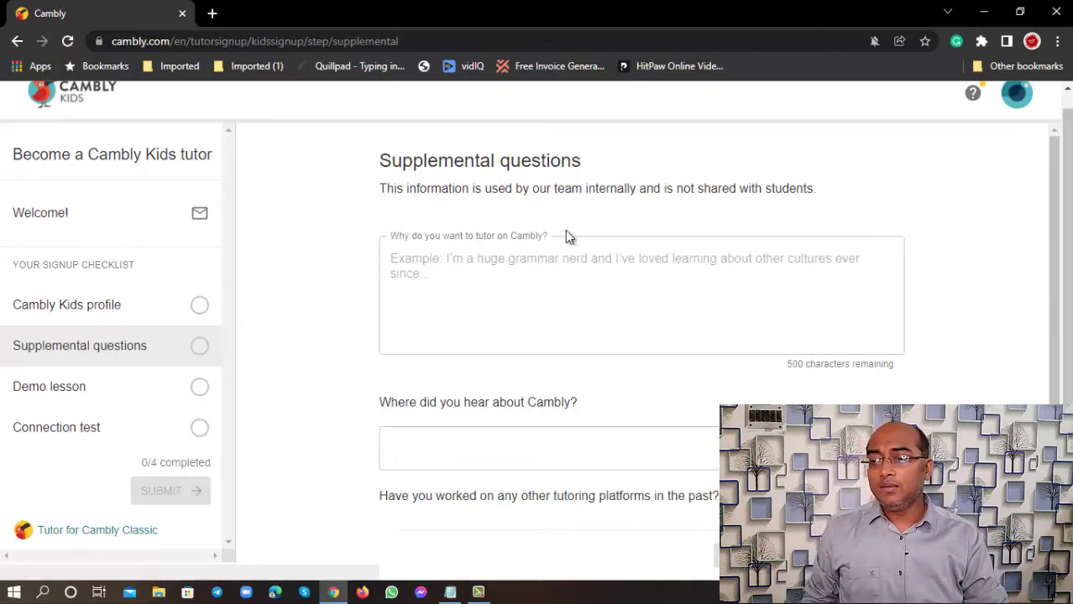
scroll(564, 252, down, 1)
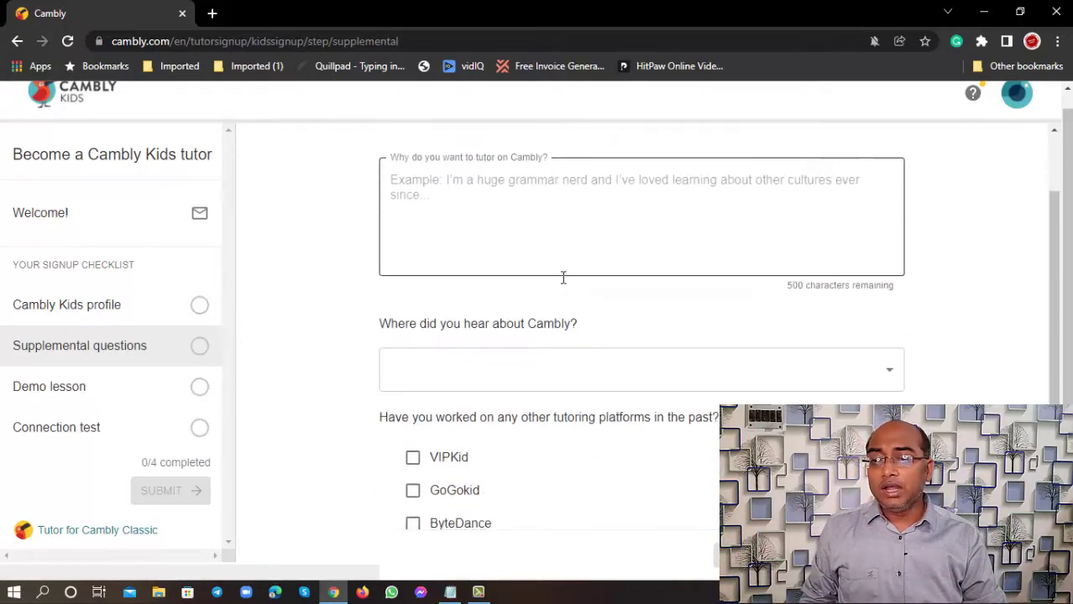
click(855, 390)
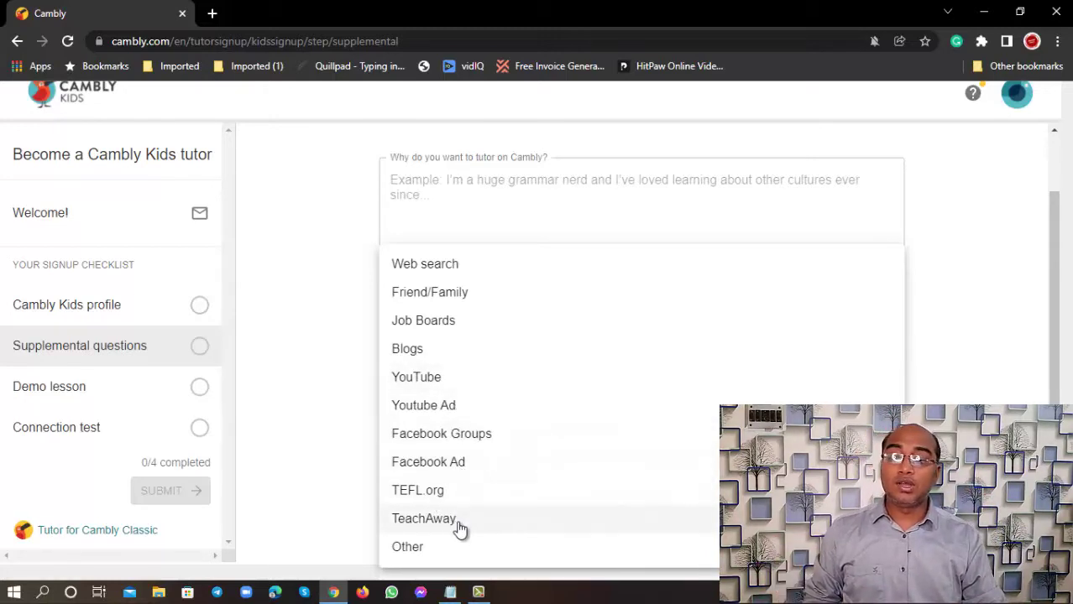
click(313, 353)
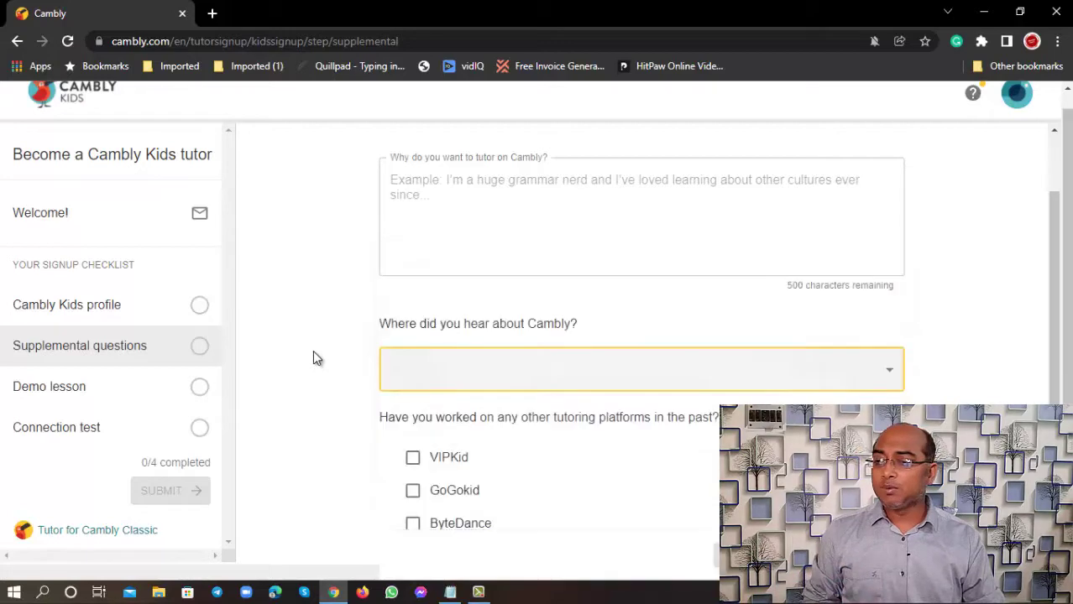
Try the Other option in the question about previously used tutoring platforms and clear it again.
scroll(312, 350, down, 1)
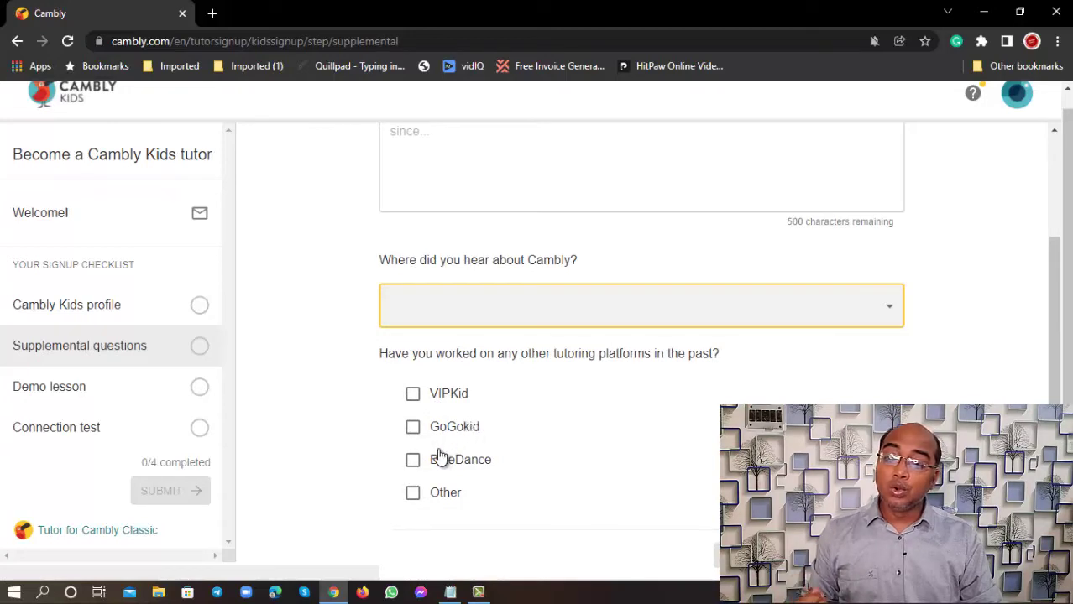
click(450, 501)
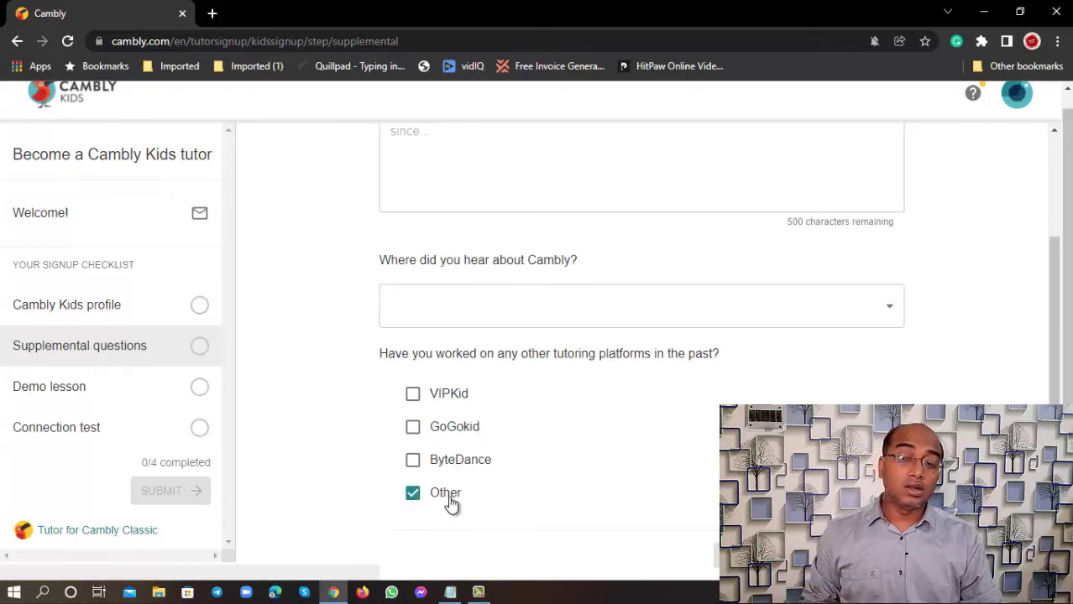
click(417, 492)
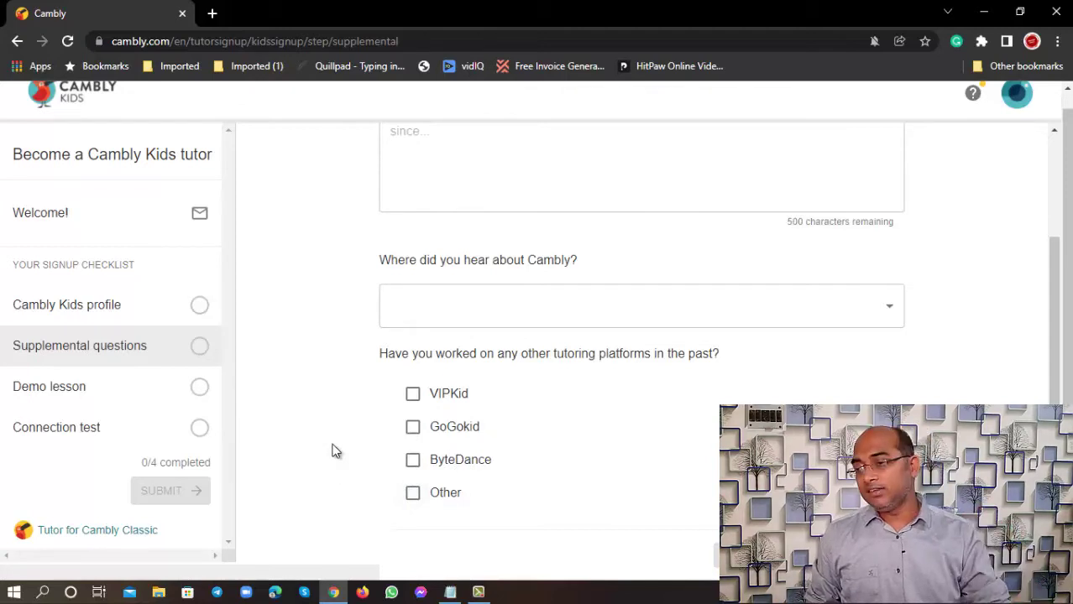
Open the Demo lesson section and review its instructions and the options for uploading or recording a video.
click(80, 398)
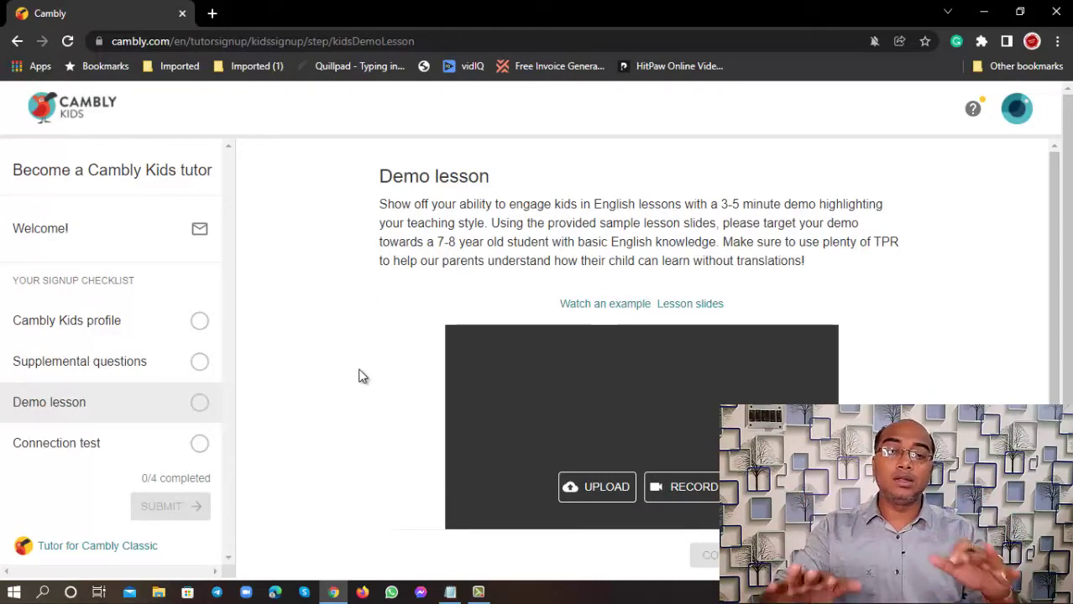
scroll(358, 375, down, 2)
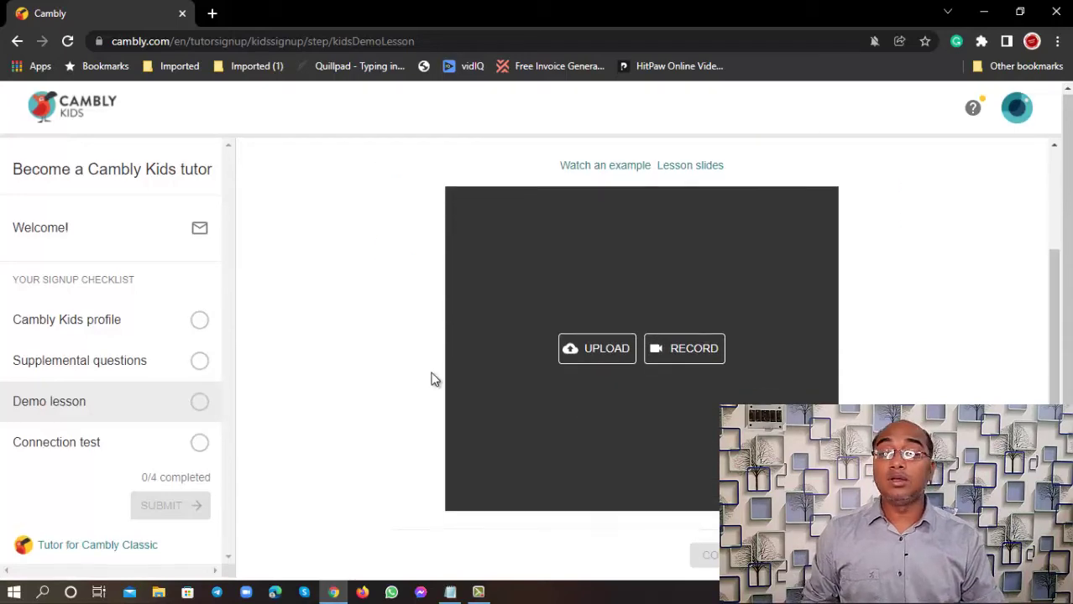
scroll(366, 374, up, 2)
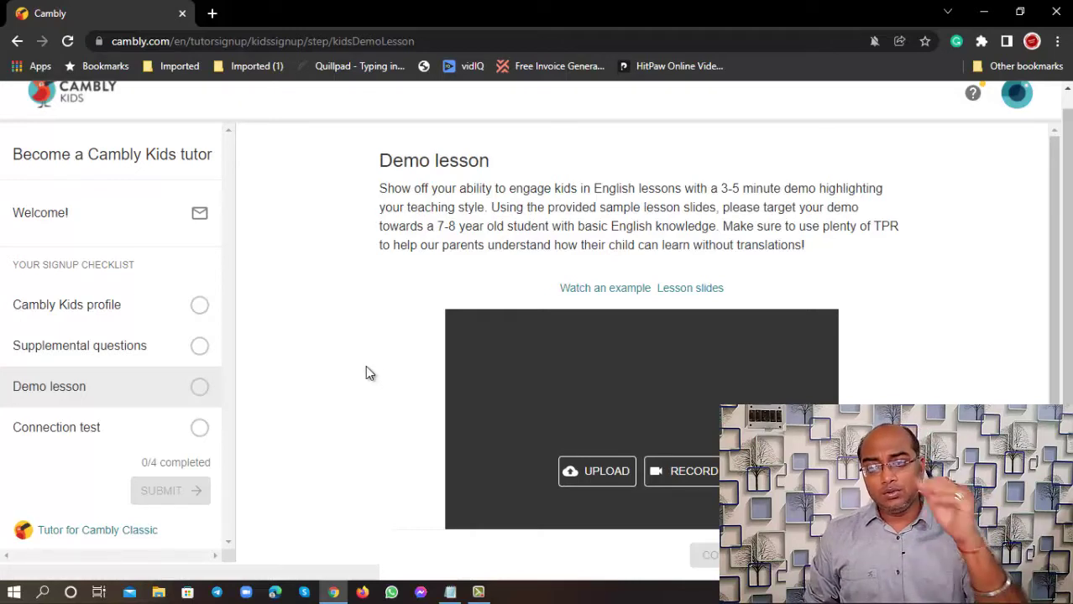
Open the Connection test section and review its internet, webcam, lighting and microphone requirements without starting the test.
click(73, 441)
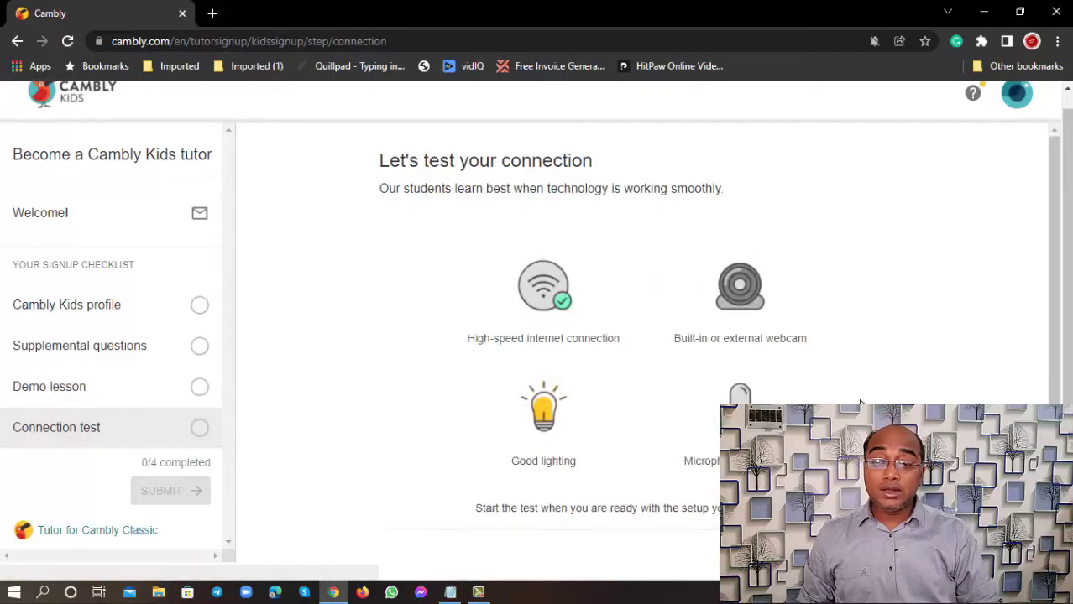
scroll(860, 404, down, 1)
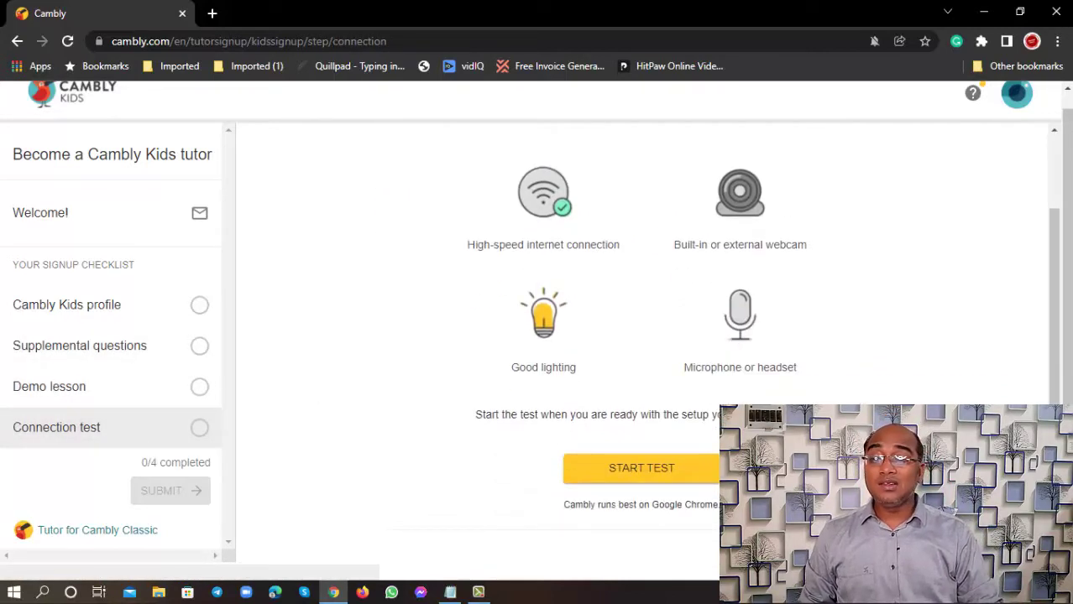
click(203, 432)
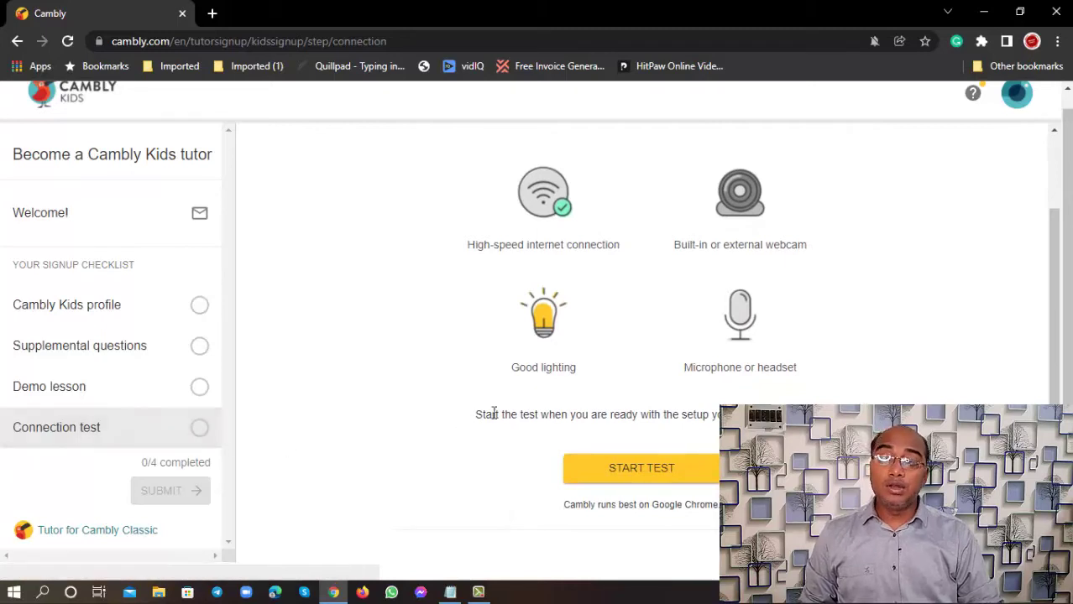
scroll(501, 372, up, 1)
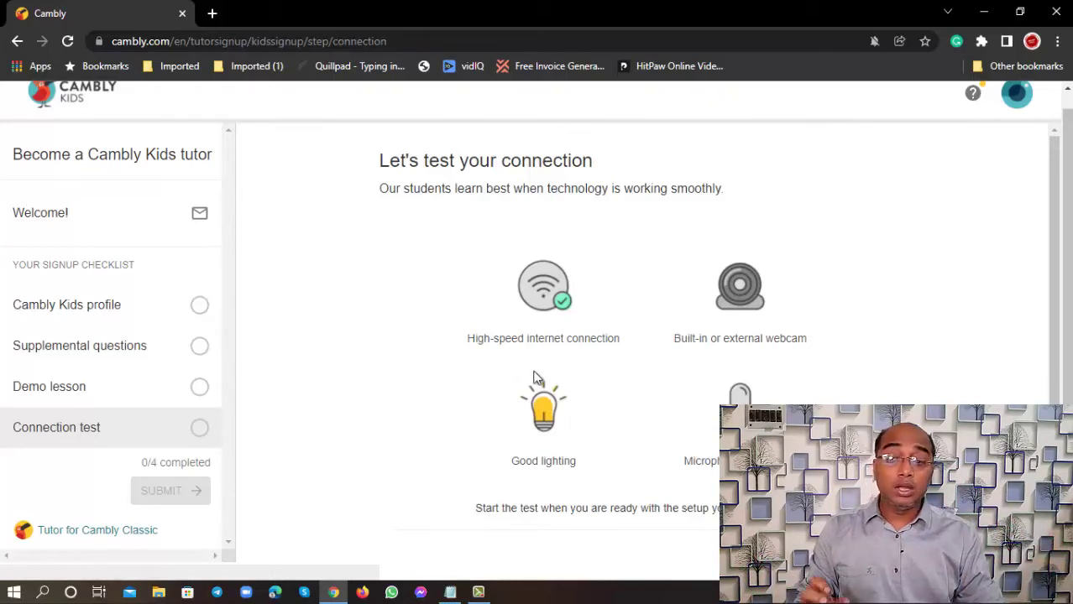
scroll(541, 386, down, 2)
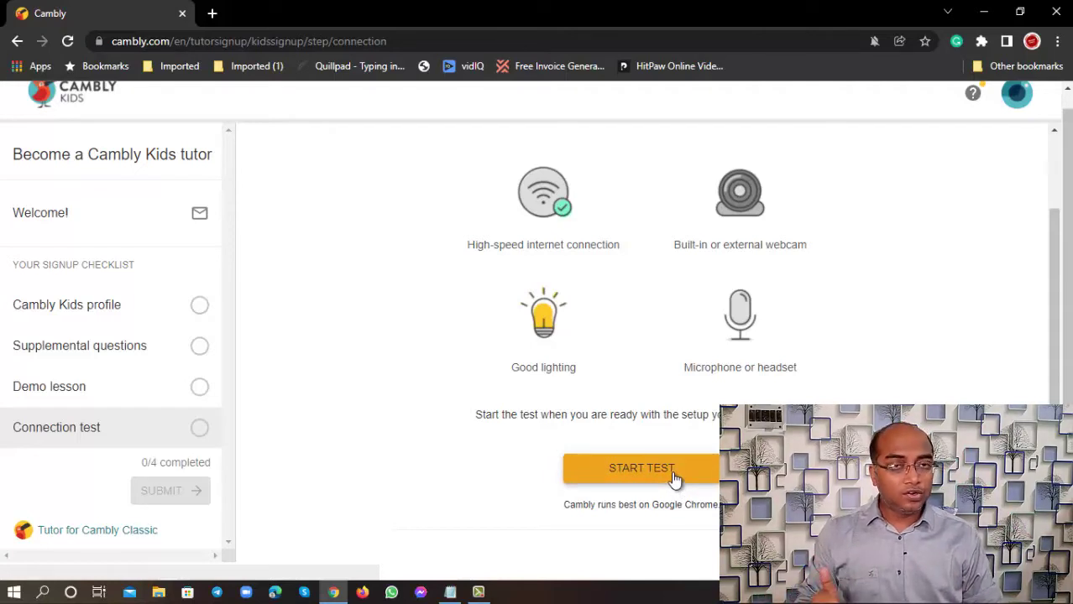
click(480, 593)
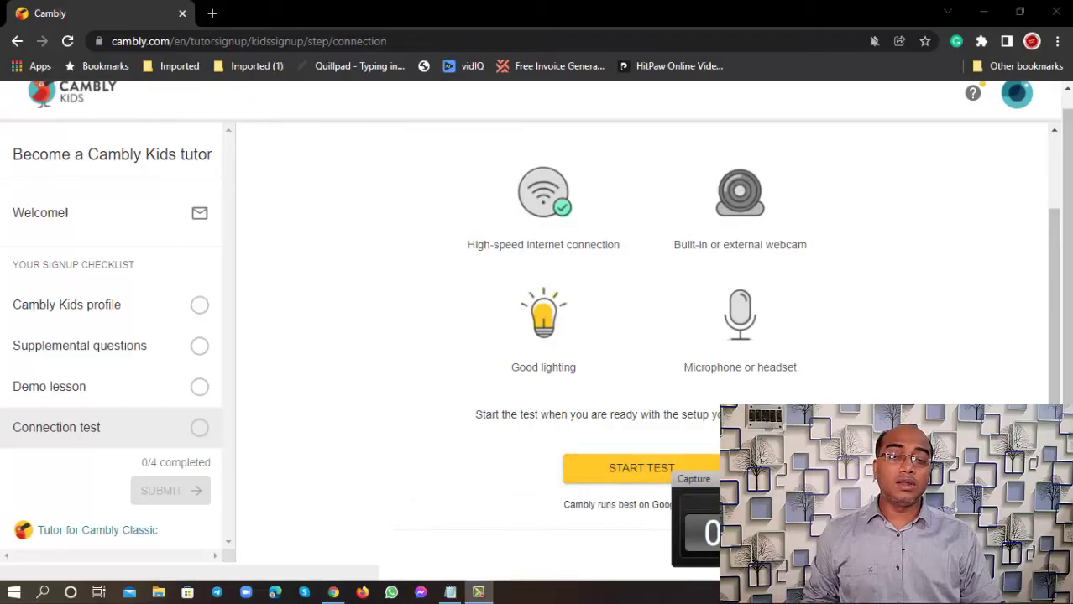